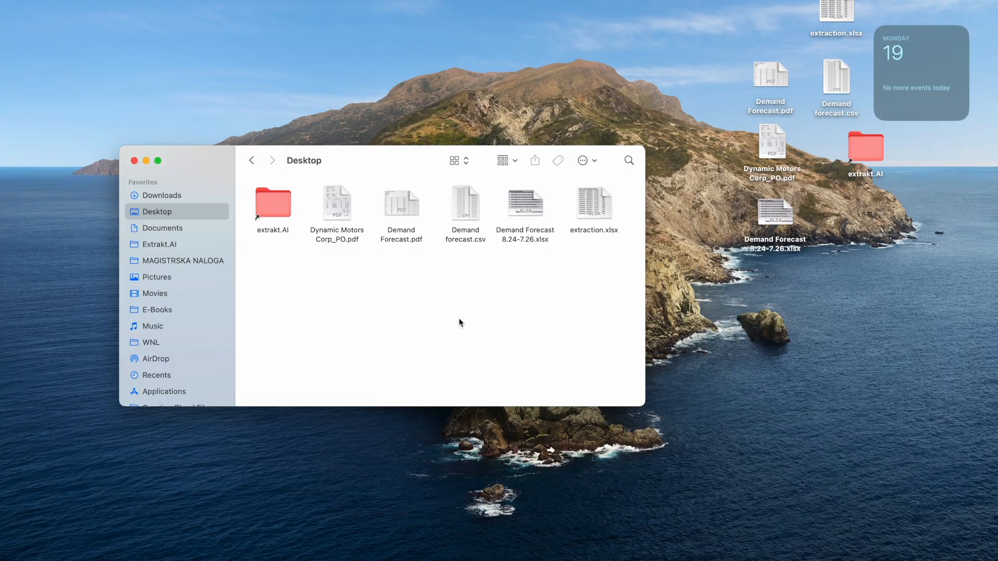
Step: Open Demand Forecast 8.24-7.26.xlsx, scan across its month columns, then open extraction.xlsx
{"action": "double_click", "coordinate": [522, 209]}
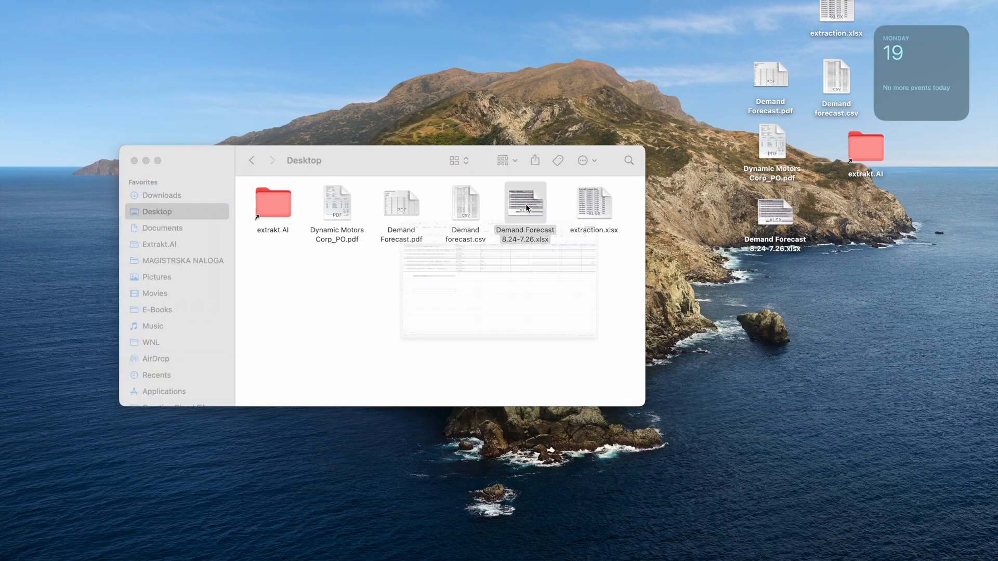
{"action": "scroll", "coordinate": [526, 207], "scroll_direction": "right", "scroll_amount": 6}
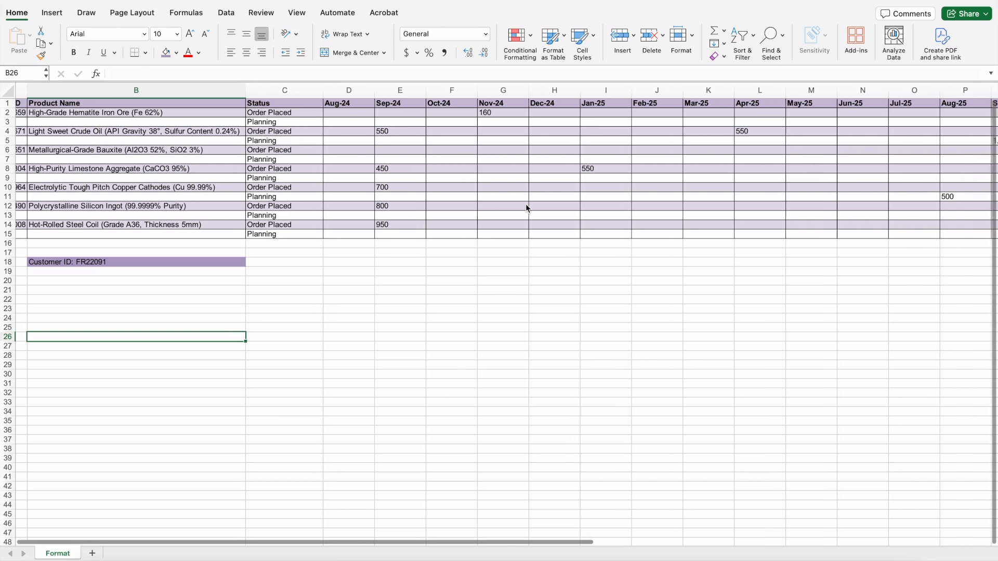
{"action": "scroll", "coordinate": [526, 205], "scroll_direction": "right", "scroll_amount": 10}
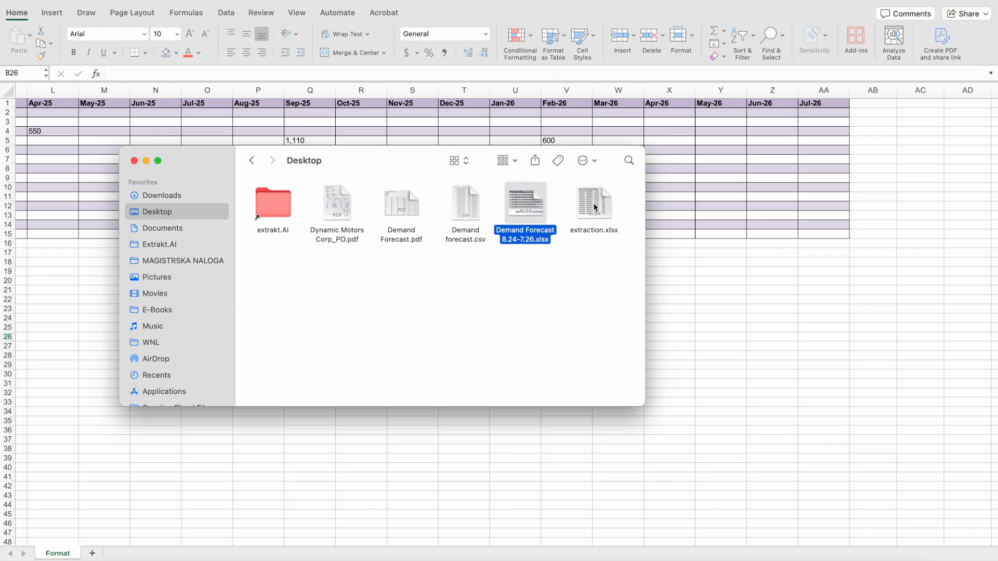
{"action": "double_click", "coordinate": [594, 207]}
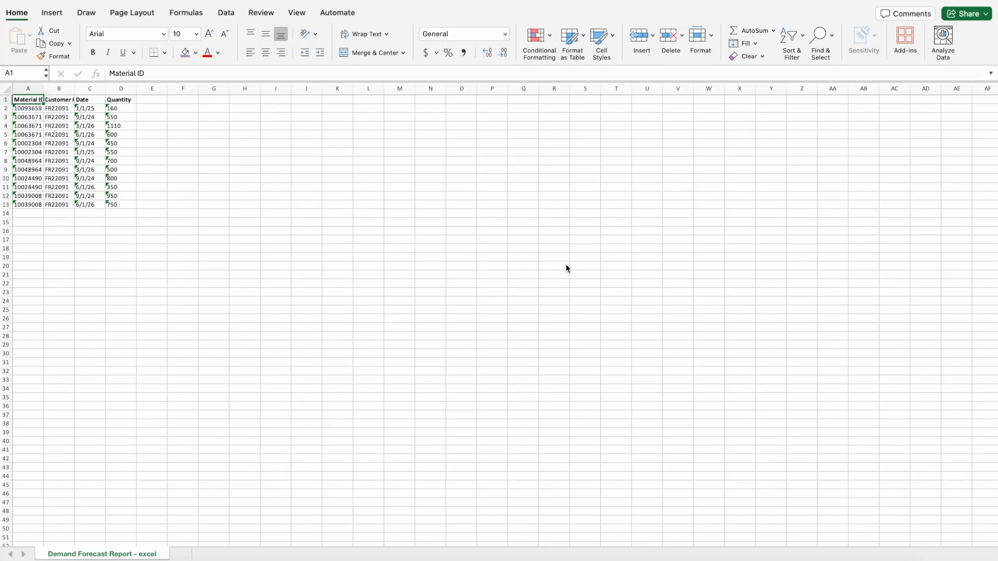
Step: Review the extraction data and select the empty Quantity cells below the table
{"action": "scroll", "coordinate": [139, 175], "scroll_direction": "up", "scroll_amount": 5}
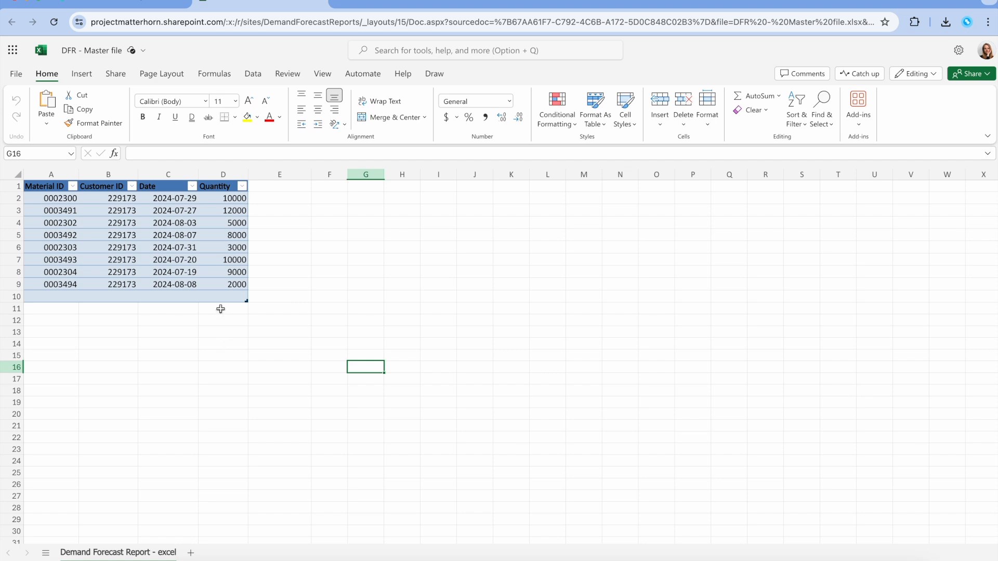
{"action": "left_click_drag", "start_coordinate": [220, 310], "coordinate": [209, 519]}
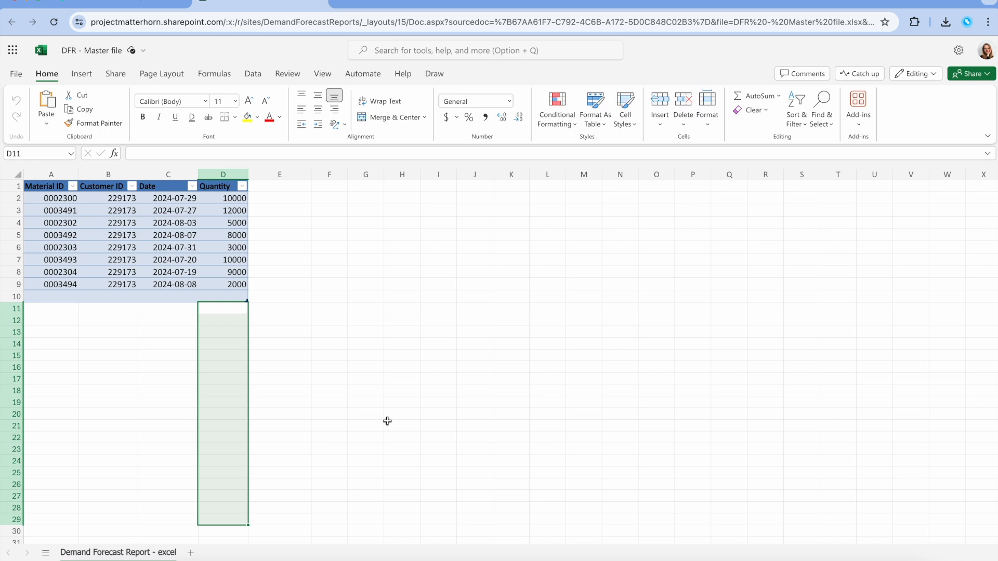
Step: Clear the master sheet selection and start a new automated cloud flow in Power Automate
{"action": "left_click", "coordinate": [387, 422]}
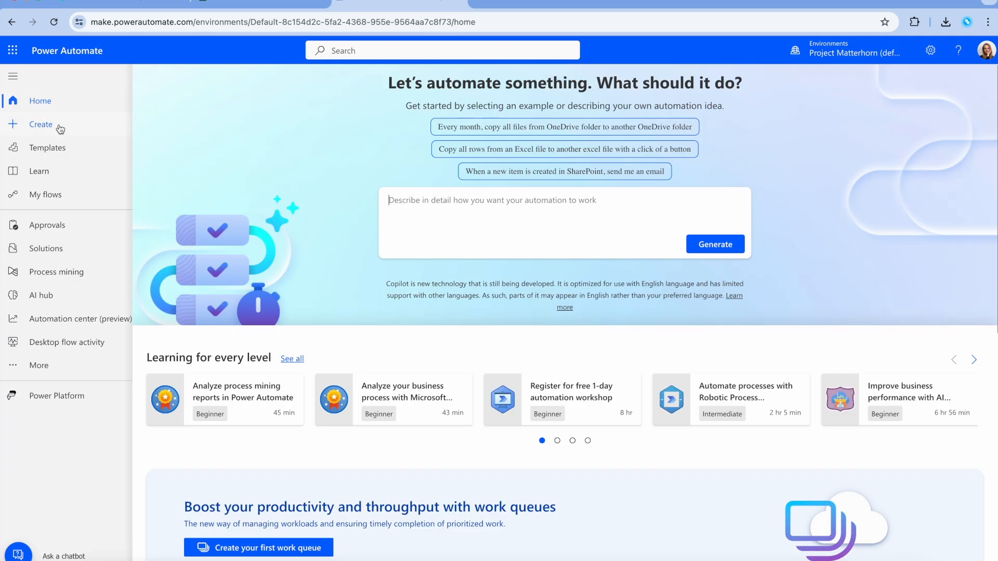
{"action": "left_click", "coordinate": [50, 133]}
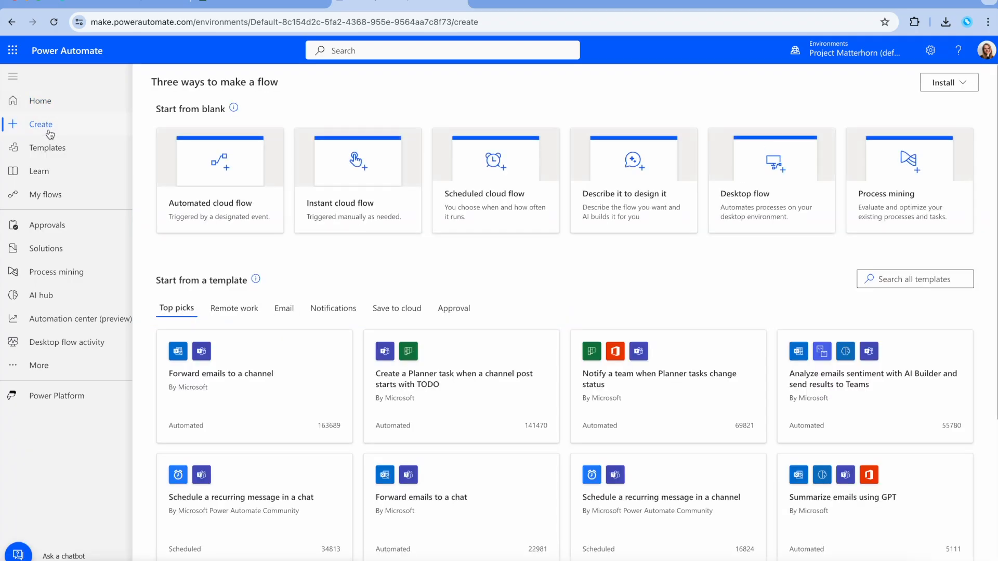
{"action": "left_click", "coordinate": [202, 212]}
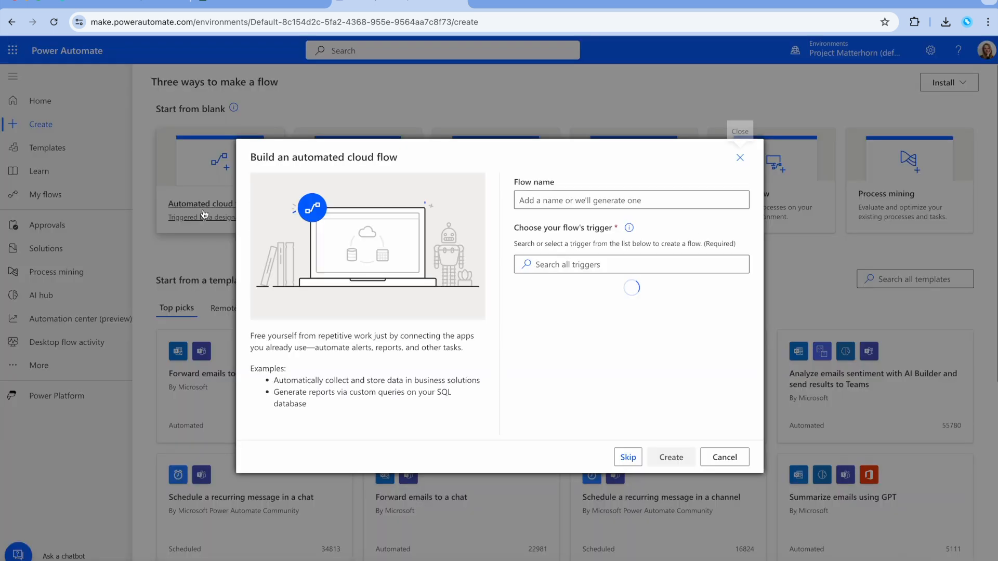
Step: Create flow 'Copy Data to a Master File' using the SharePoint 'When a file is created or modified' trigger
{"action": "left_click", "coordinate": [626, 195]}
{"action": "type", "text": "Copy Data "}
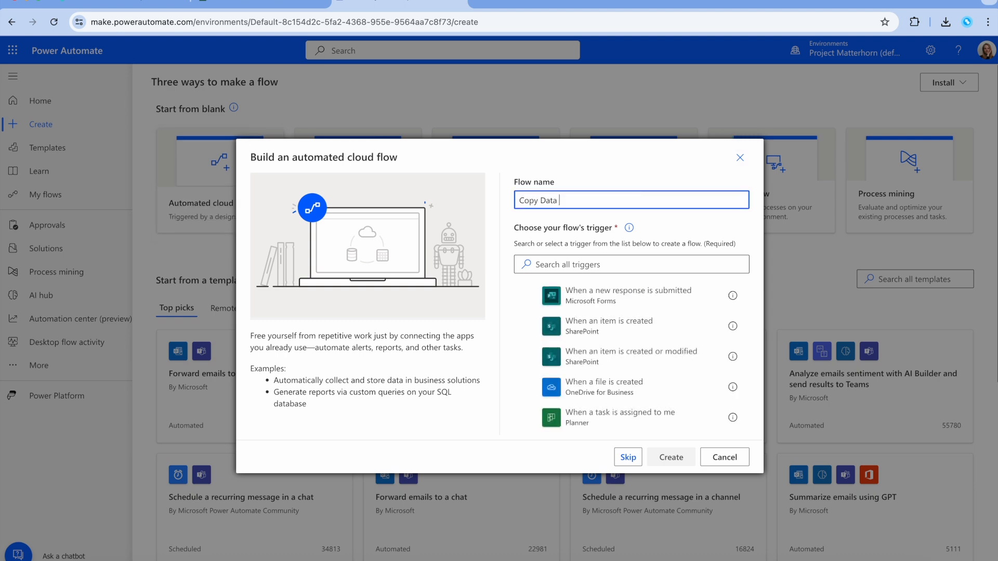
{"action": "type", "text": "to a Master File"}
{"action": "left_click", "coordinate": [570, 266]}
{"action": "type", "text": "when a file is created"}
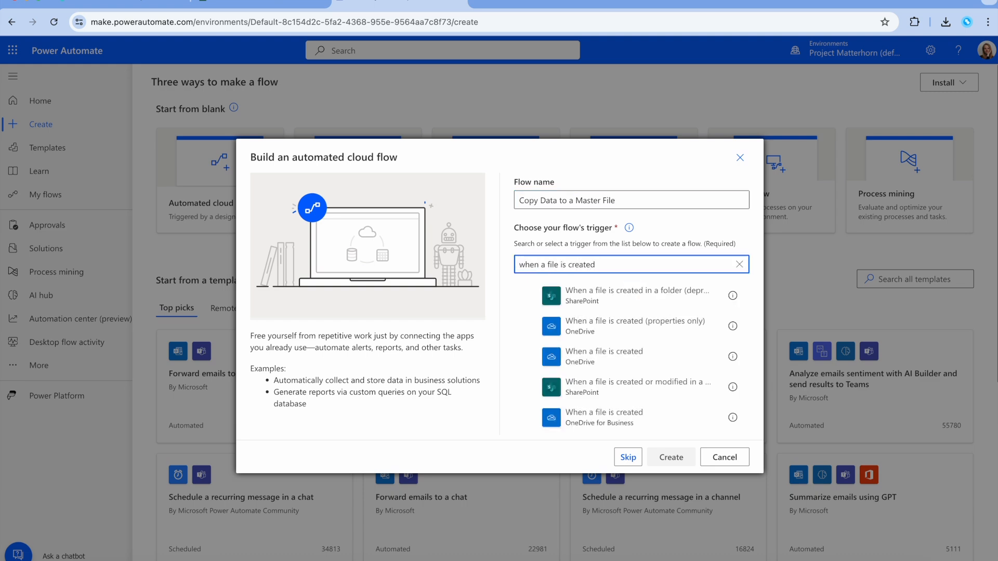
{"action": "type", "text": " or midified"}
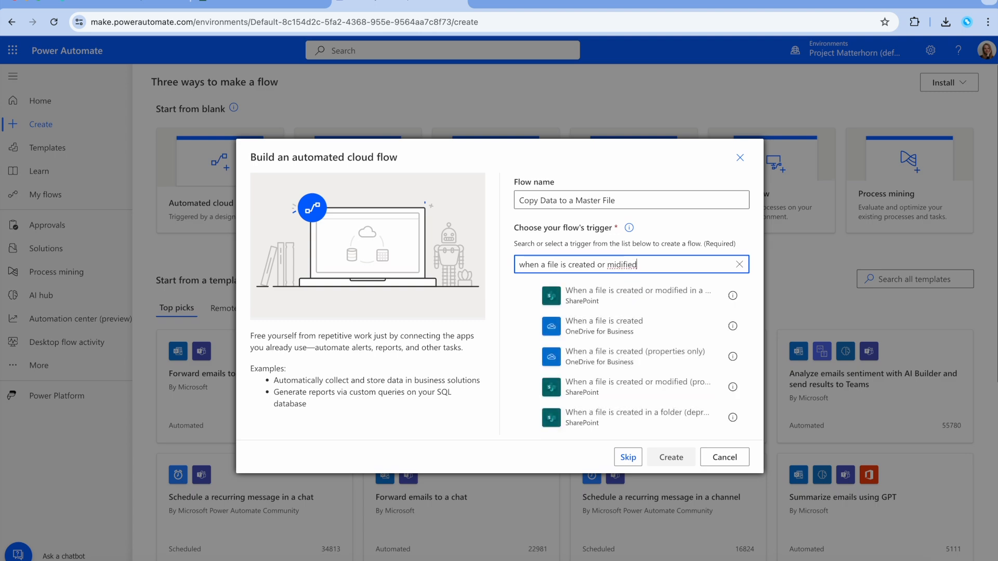
{"action": "left_click", "coordinate": [579, 385]}
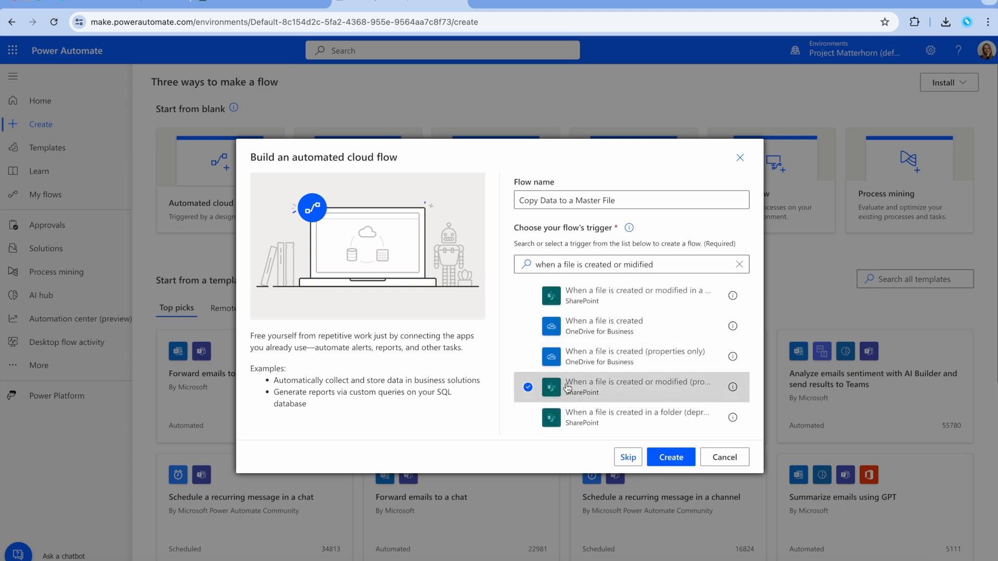
{"action": "left_click", "coordinate": [671, 457]}
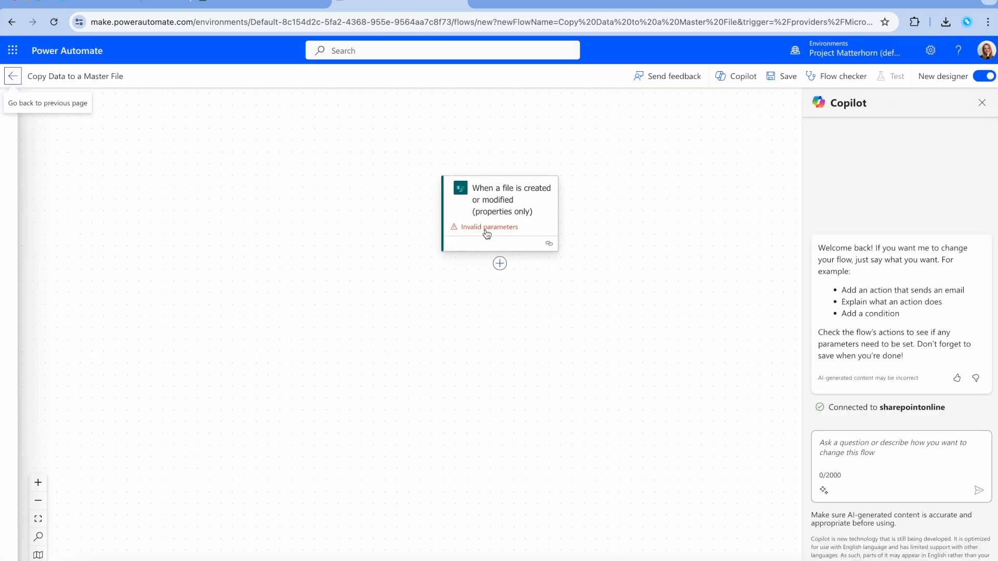
Step: Set the trigger's site to Demand Forecast Reports and library to Excel Extractions, then add an action
{"action": "left_click", "coordinate": [343, 189]}
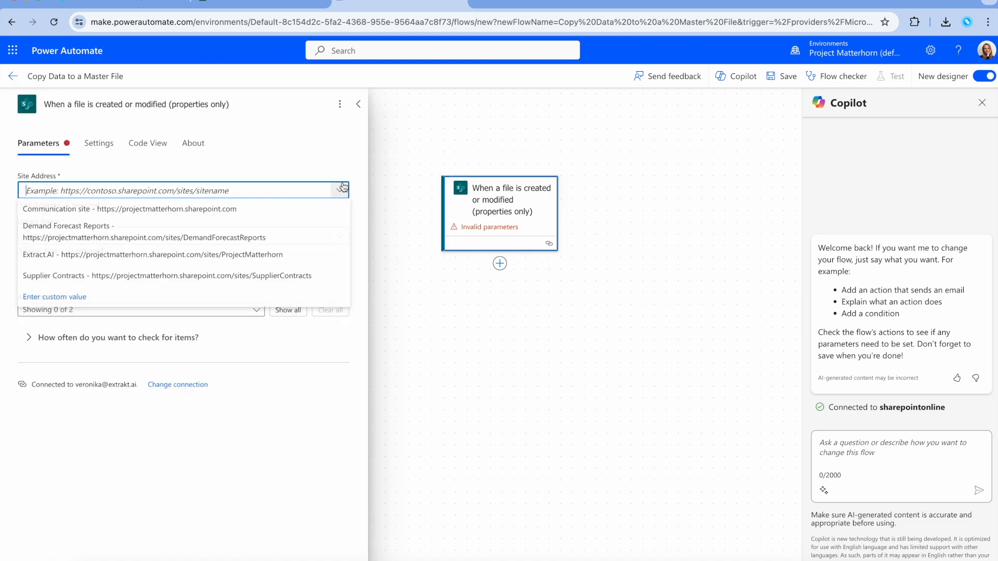
{"action": "left_click", "coordinate": [146, 235]}
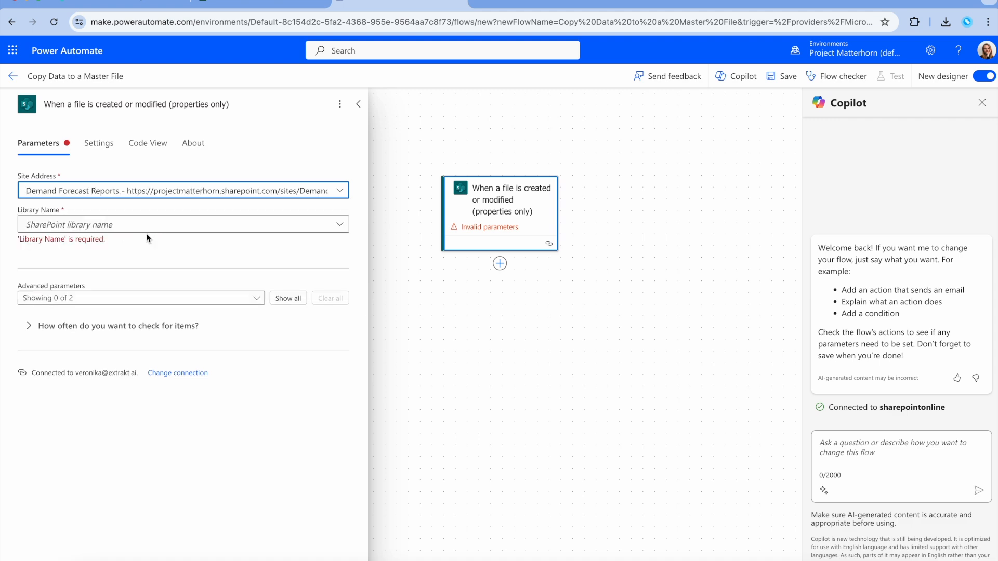
{"action": "left_click", "coordinate": [342, 223]}
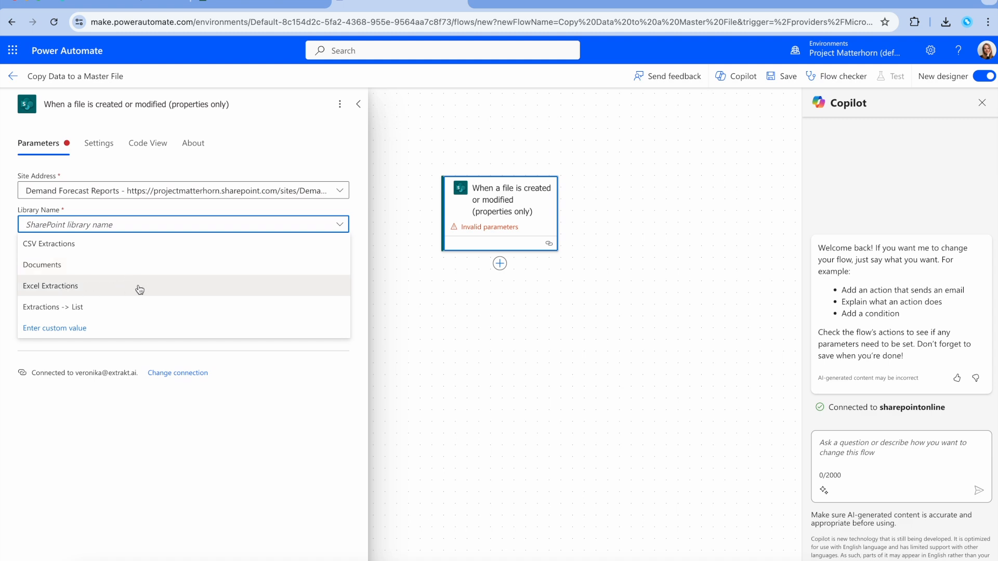
{"action": "left_click", "coordinate": [98, 289]}
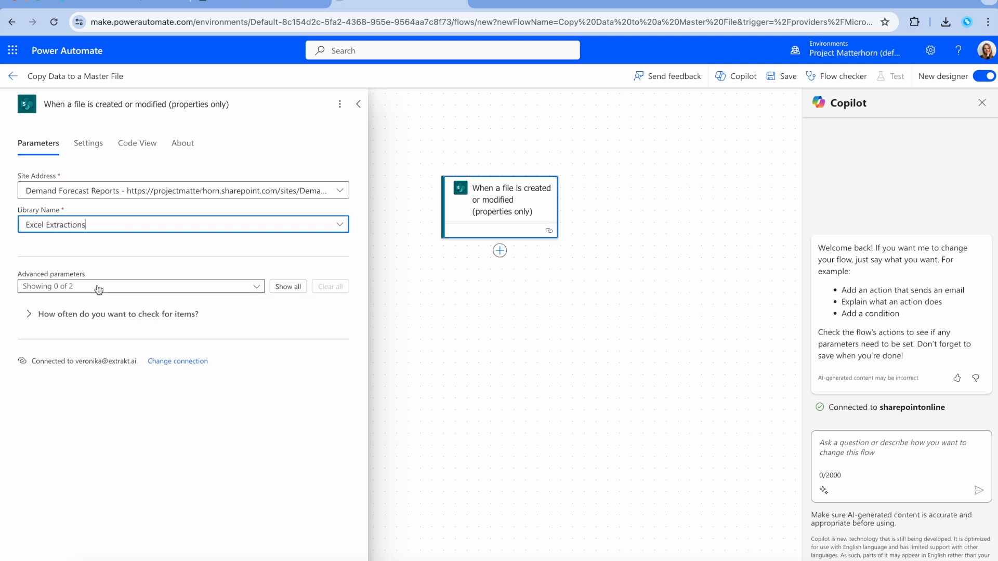
{"action": "left_click", "coordinate": [500, 251]}
{"action": "left_click", "coordinate": [543, 252]}
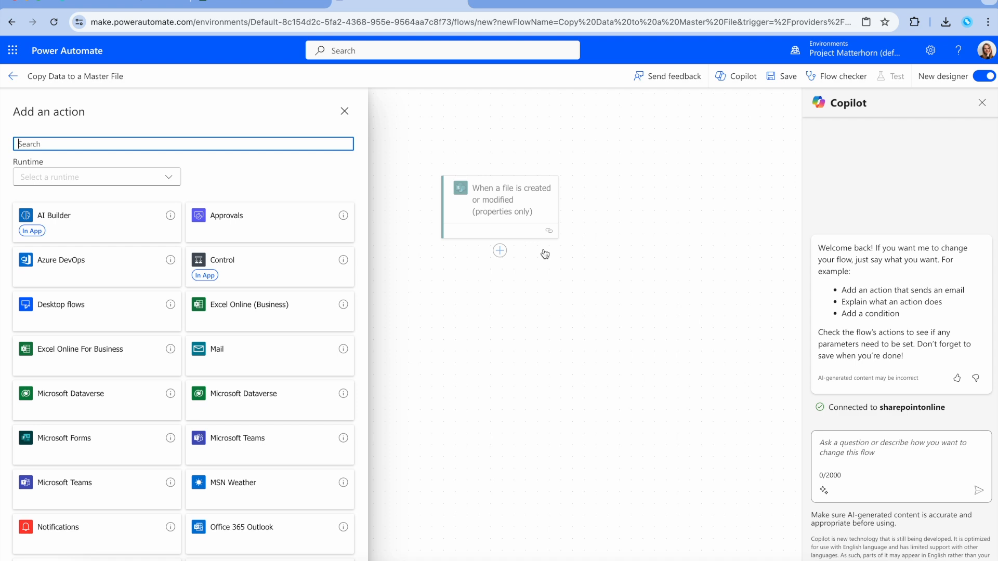
Step: Search 'create a table' and add the Excel Online (Business) Create table action
{"action": "type", "text": "create a "}
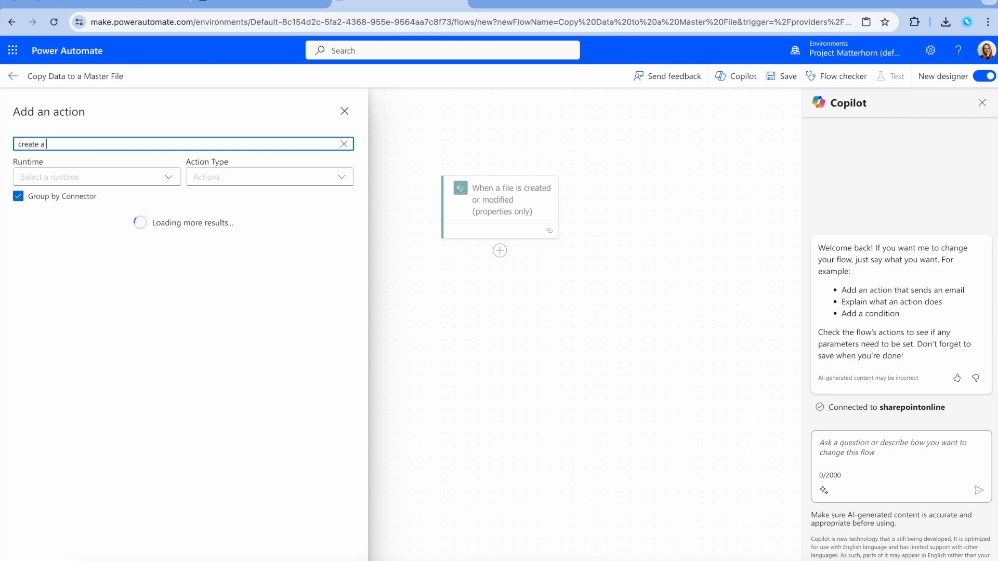
{"action": "type", "text": "table"}
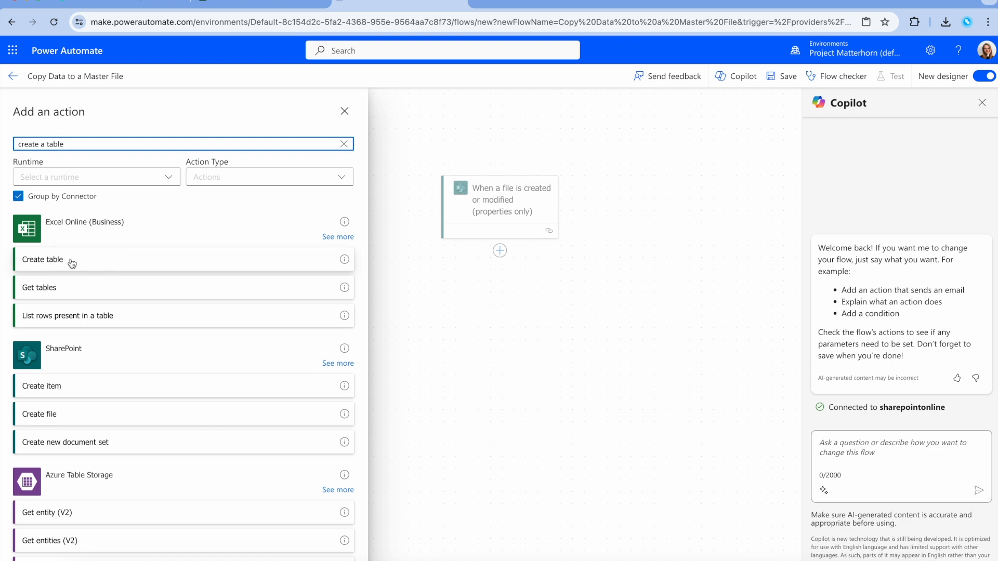
{"action": "left_click", "coordinate": [98, 259]}
{"action": "left_click", "coordinate": [340, 191]}
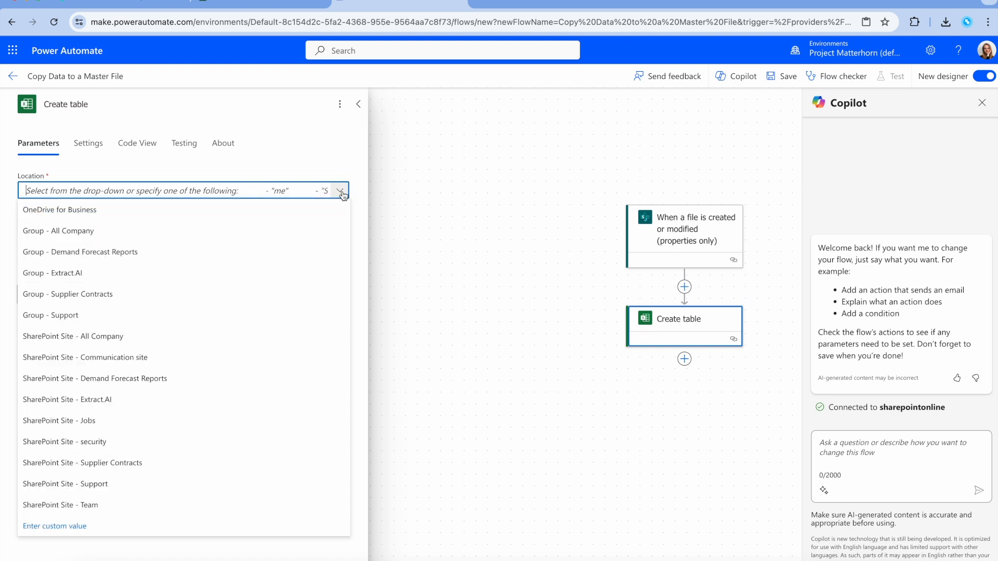
Step: Set Create table to Demand Forecast Reports, Excel Extractions library, with the trigger's Identifier as File
{"action": "left_click", "coordinate": [172, 380]}
{"action": "left_click", "coordinate": [340, 224]}
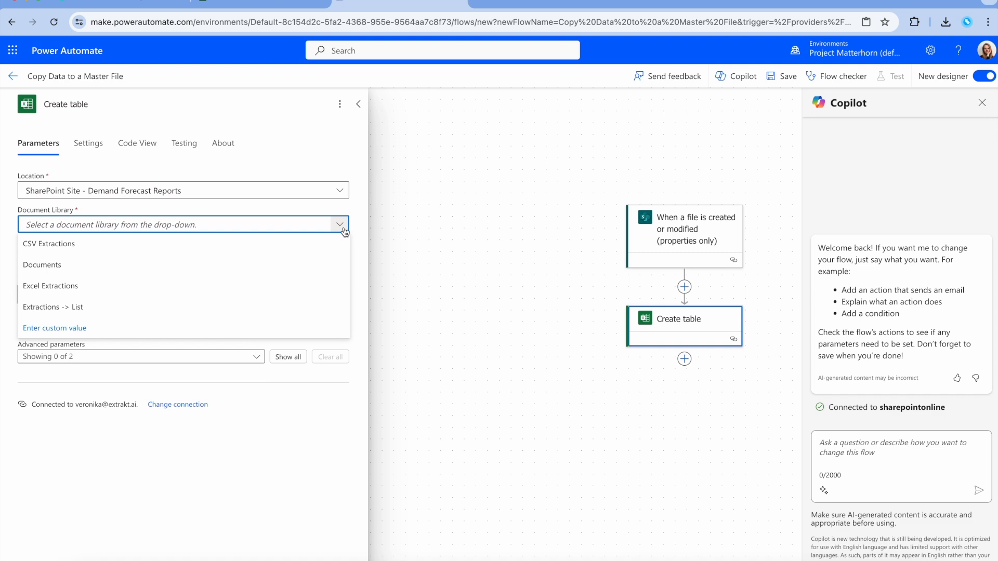
{"action": "left_click", "coordinate": [57, 286]}
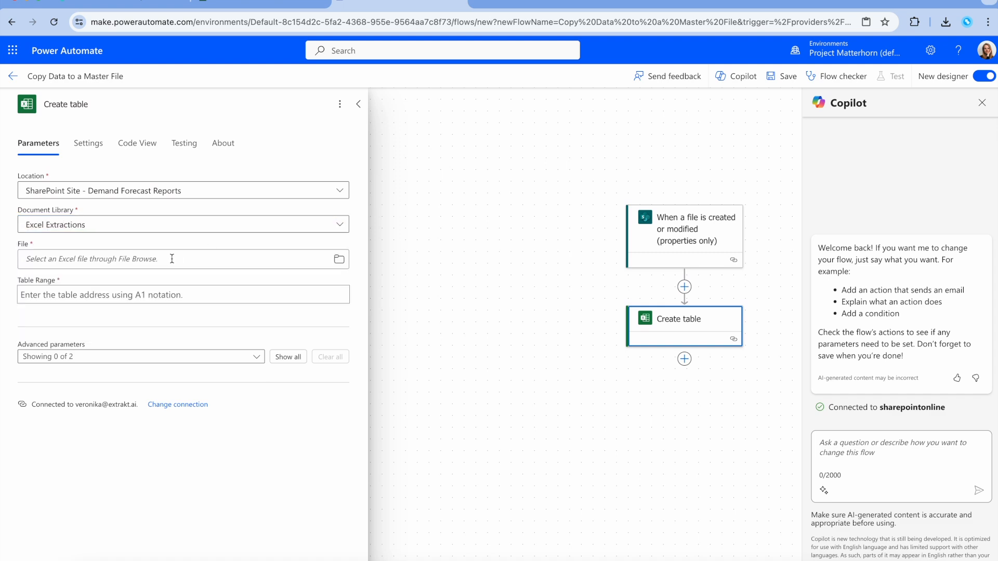
{"action": "left_click", "coordinate": [73, 261]}
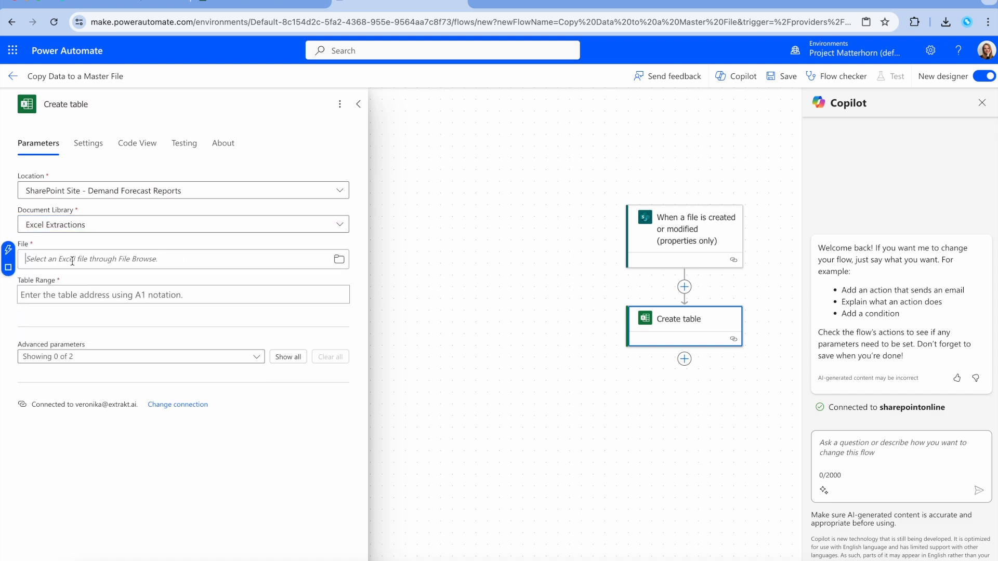
{"action": "left_click", "coordinate": [9, 251]}
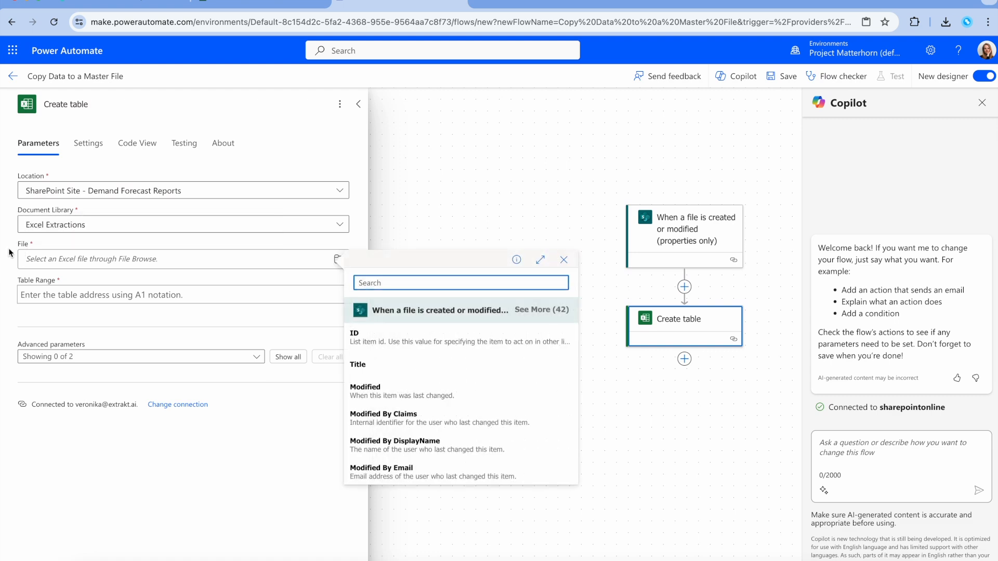
{"action": "type", "text": "indentifie"}
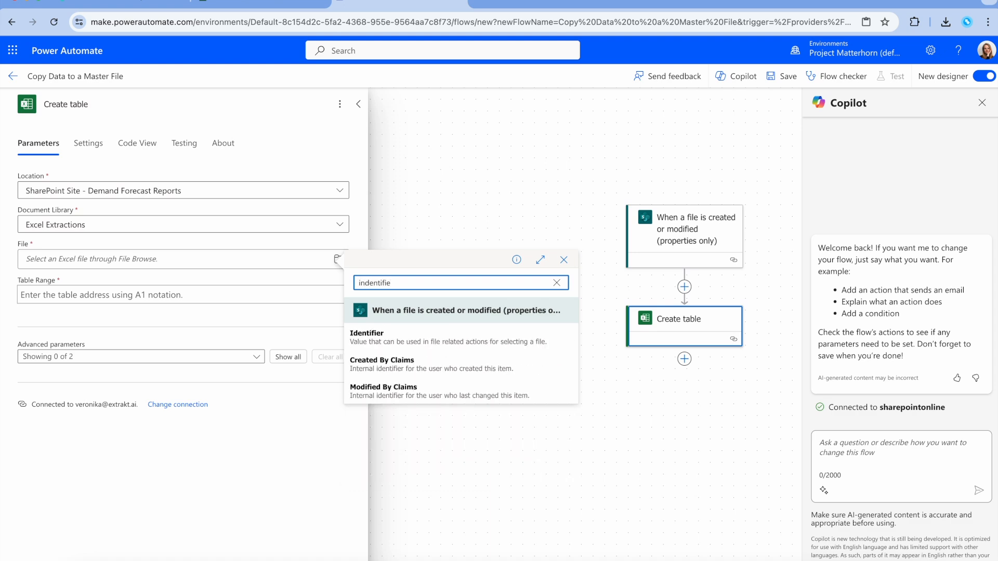
{"action": "left_click", "coordinate": [419, 339]}
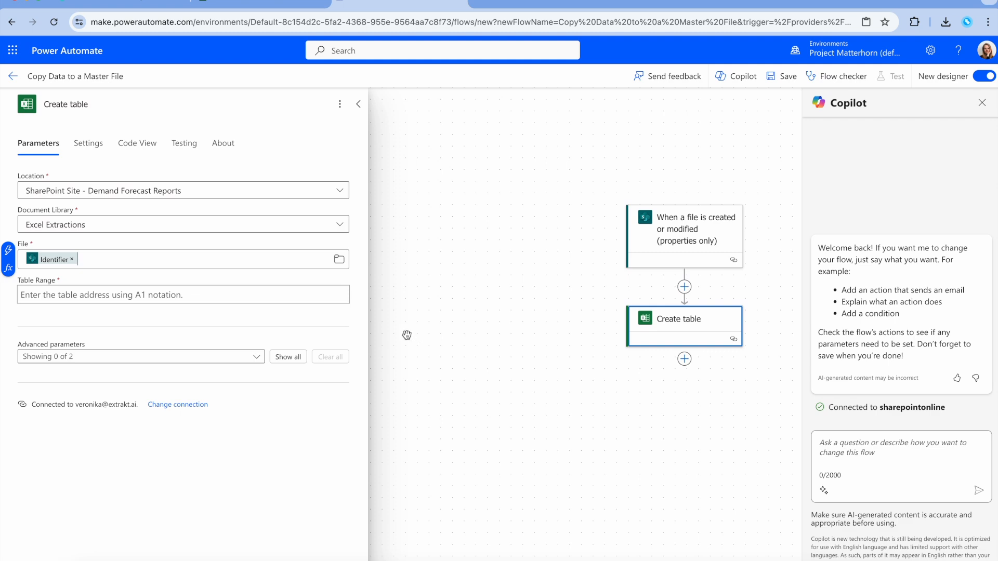
Step: Enter table range A1:D50 and column names Material ID, Customer ID, Date, Quantity
{"action": "left_click", "coordinate": [272, 296]}
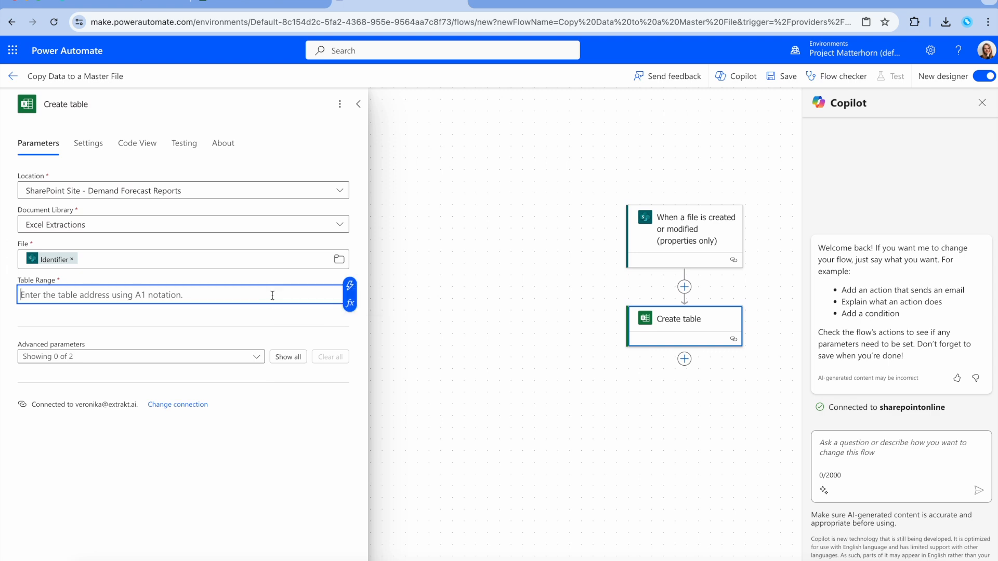
{"action": "type", "text": "A1"}
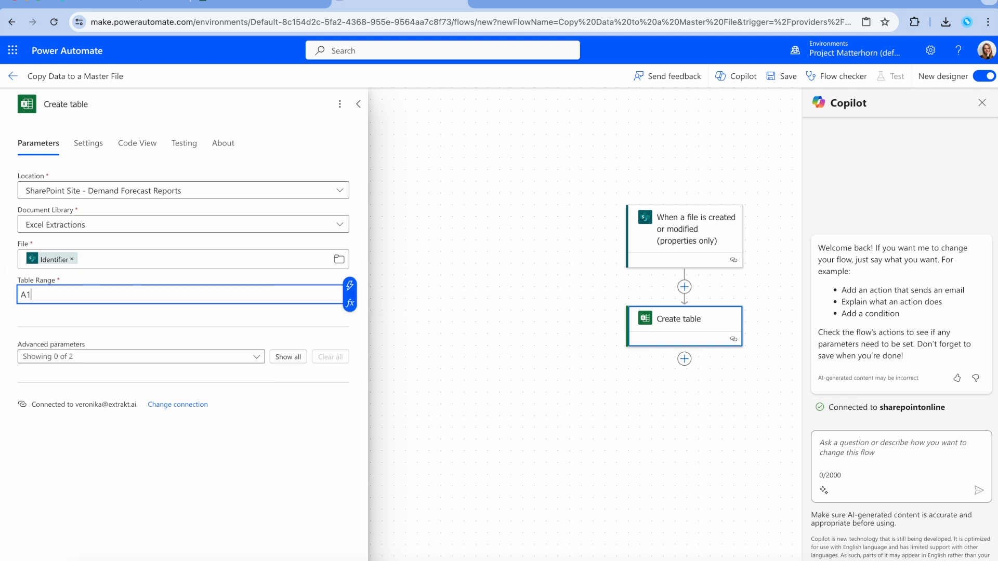
{"action": "type", "text": ":D50"}
{"action": "left_click", "coordinate": [251, 359]}
{"action": "left_click", "coordinate": [86, 398]}
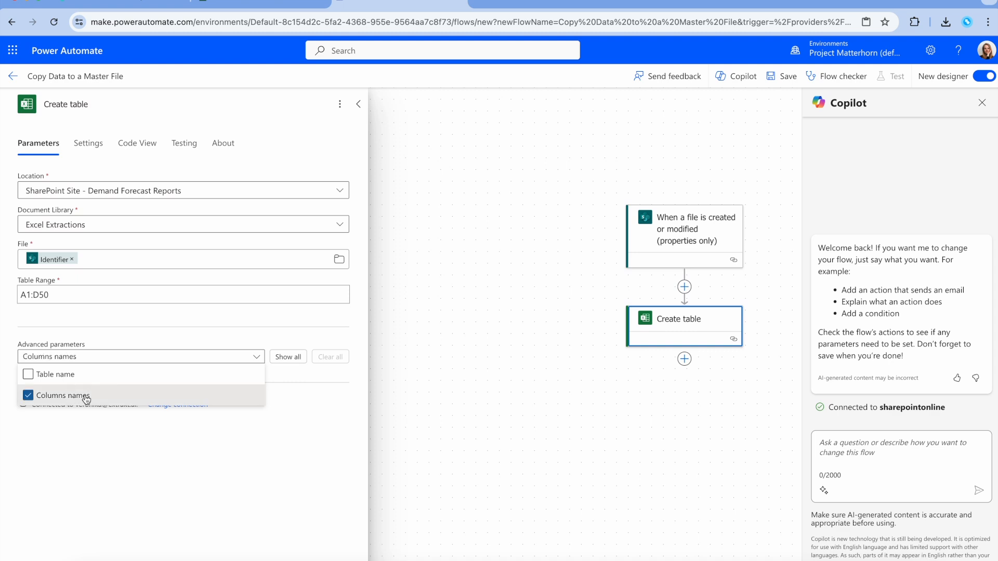
{"action": "left_click", "coordinate": [298, 379]}
{"action": "left_click", "coordinate": [168, 397]}
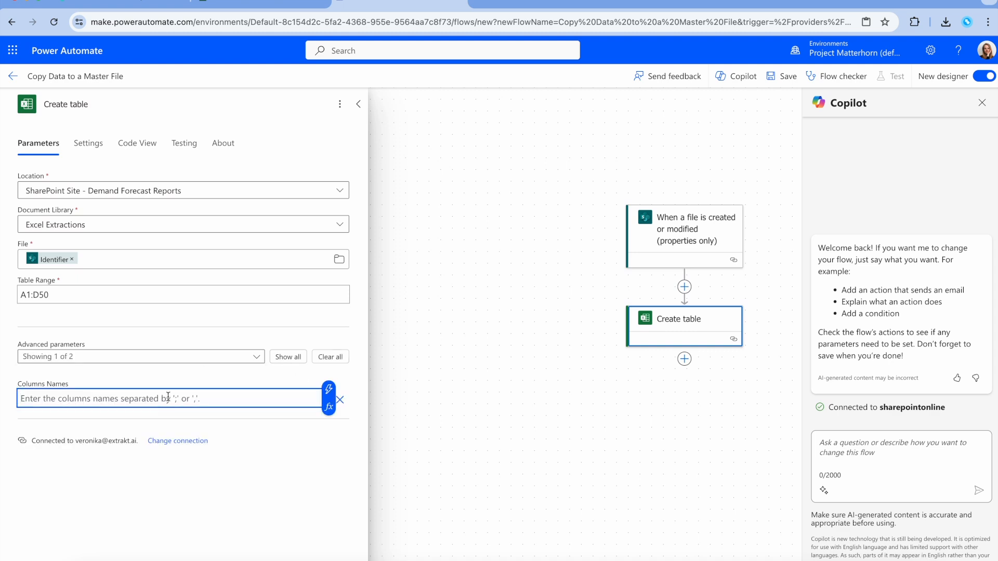
{"action": "type", "text": "Material ID, "}
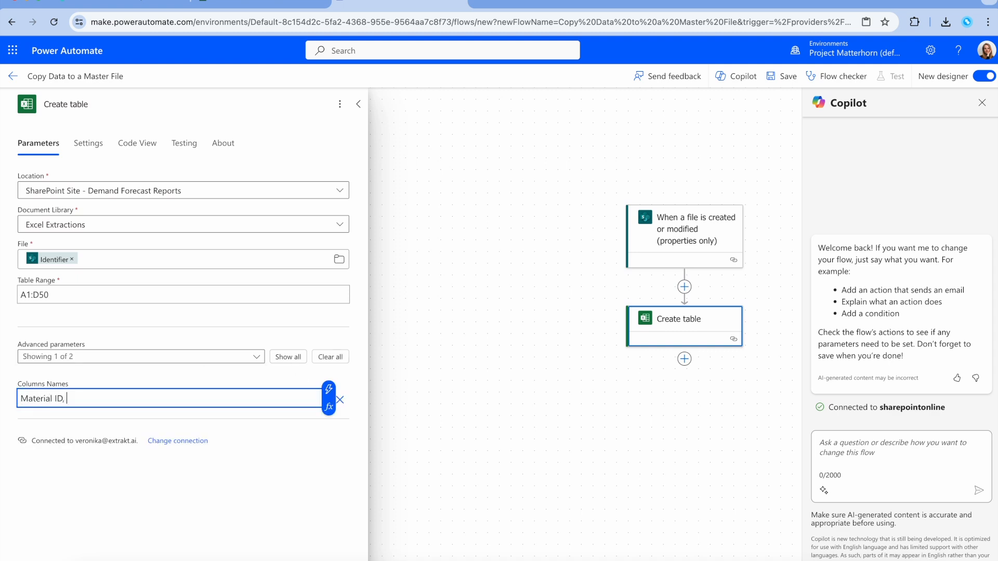
{"action": "type", "text": "Customer ID, Date, Quantity"}
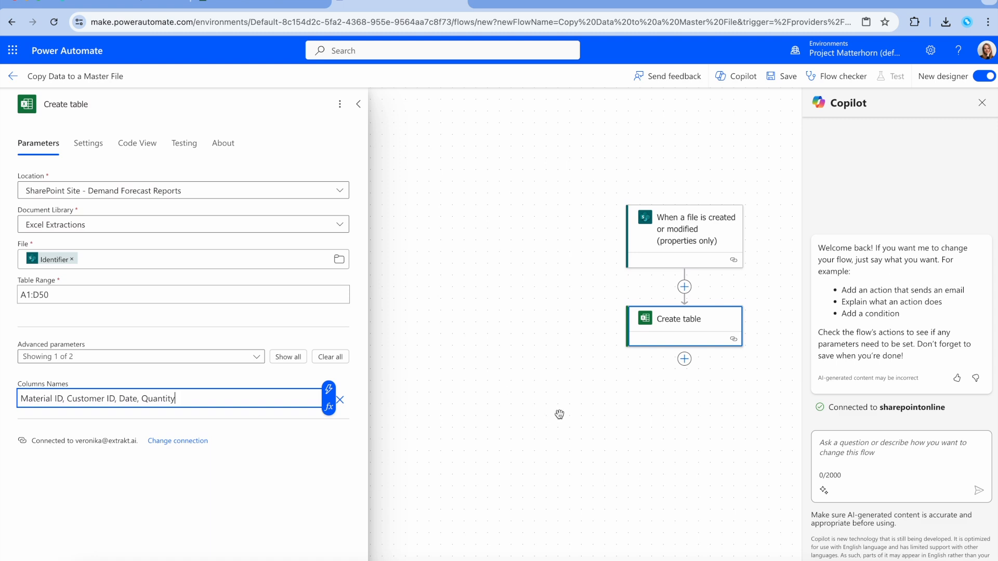
{"action": "left_click", "coordinate": [685, 363]}
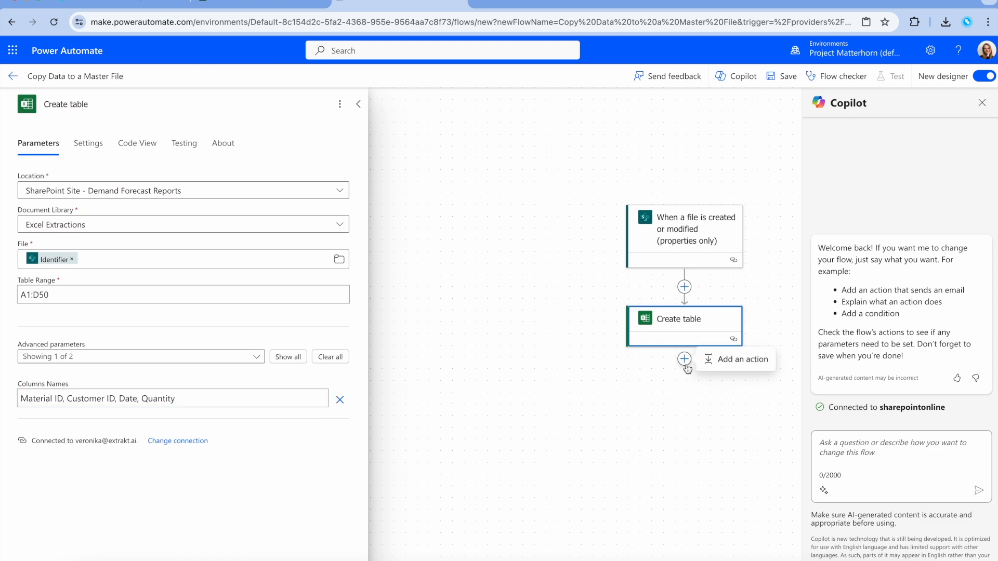
Step: Add a Delay action after Create table with Count 1 and Unit Minute
{"action": "left_click", "coordinate": [725, 359]}
{"action": "type", "text": "delay"}
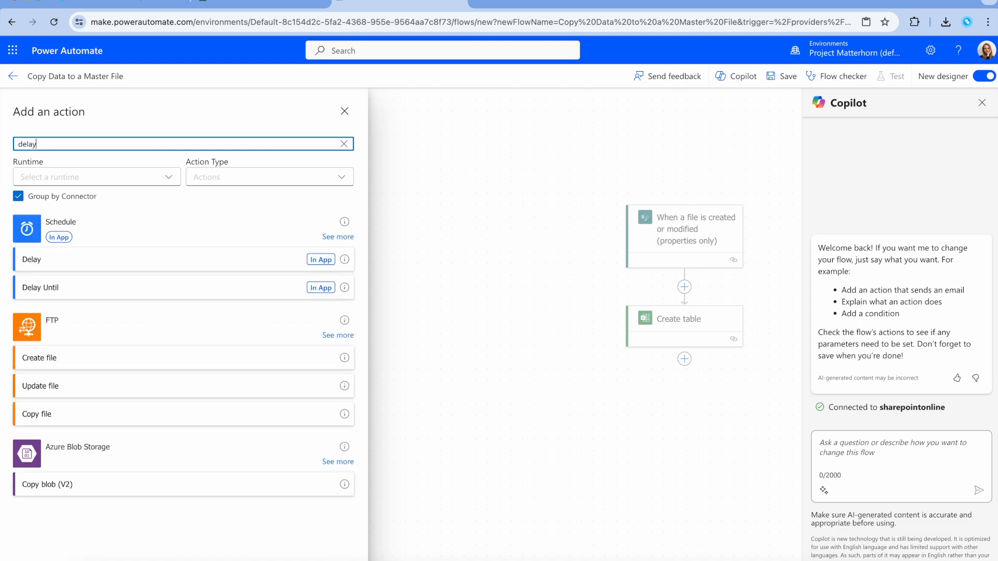
{"action": "left_click", "coordinate": [237, 262]}
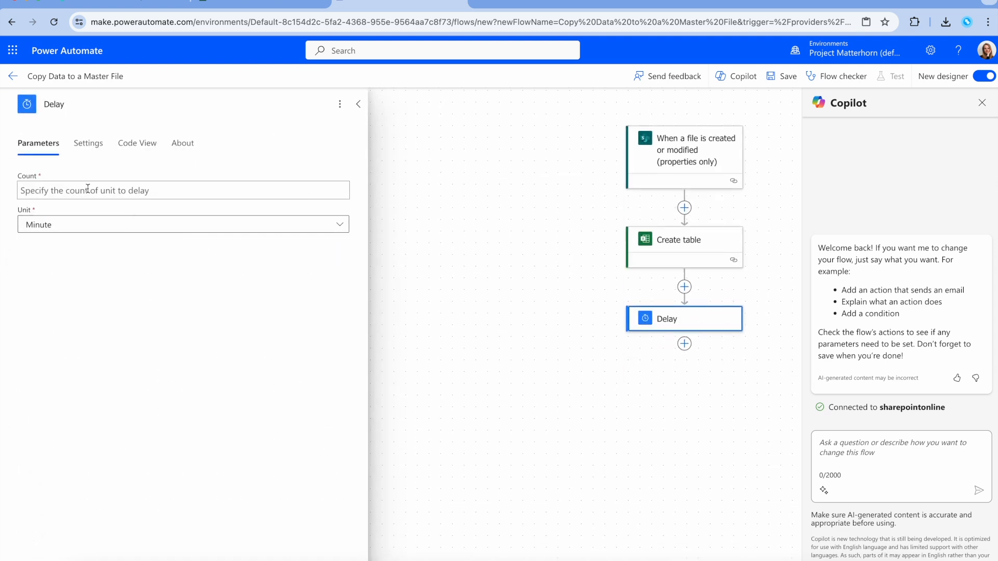
{"action": "left_click", "coordinate": [61, 192]}
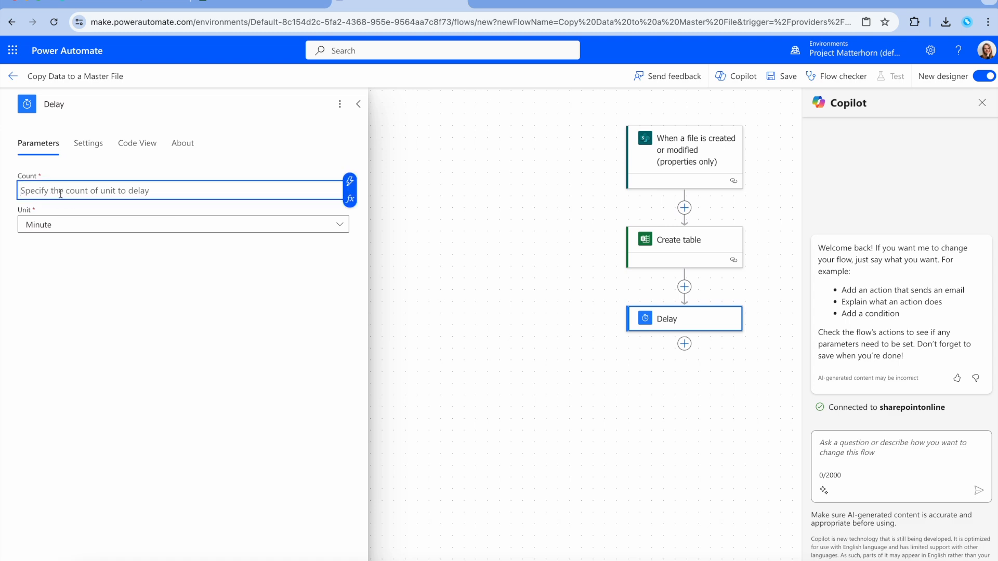
{"action": "type", "text": "1"}
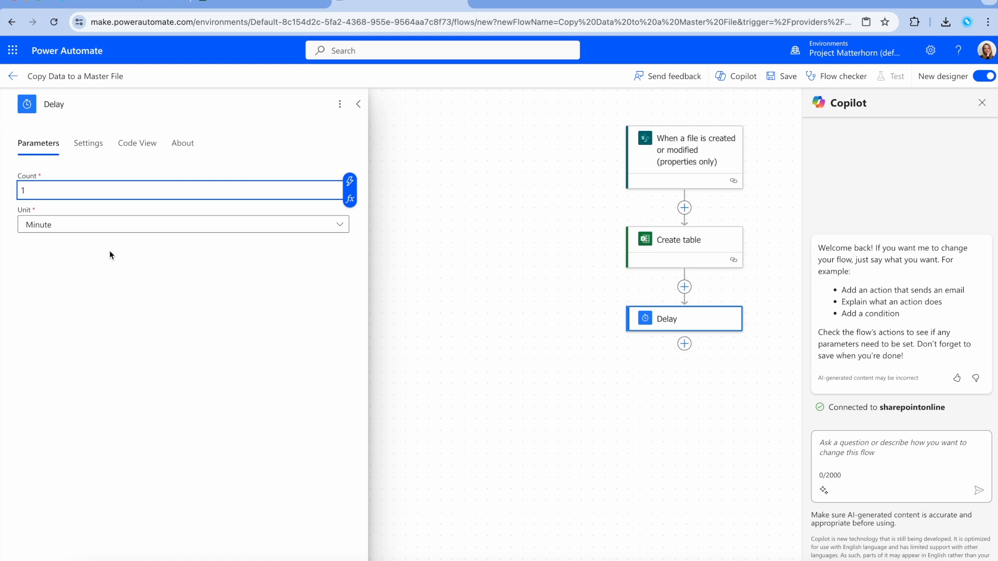
{"action": "left_click", "coordinate": [685, 347]}
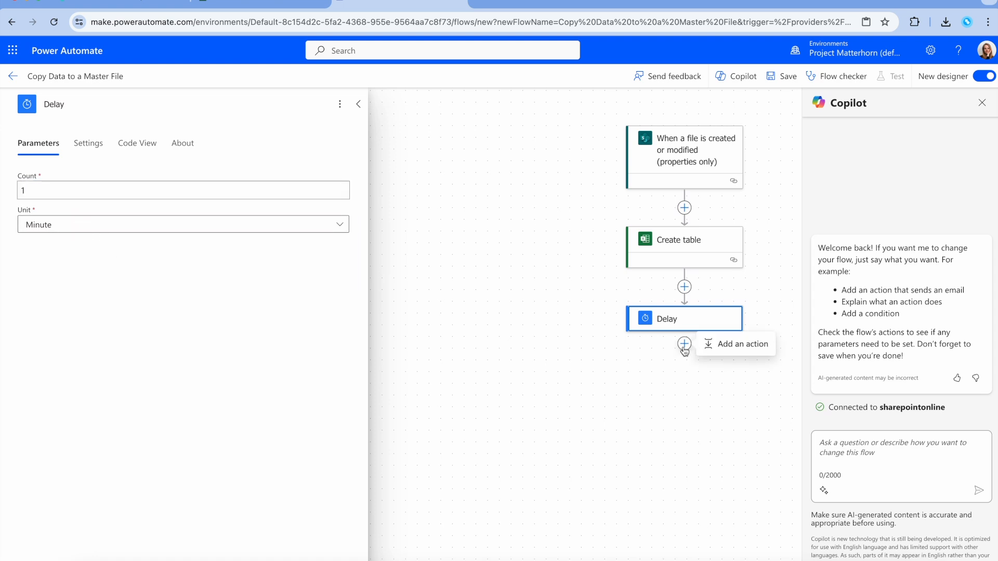
Step: Add a 'List rows present in a table' action after the Delay step
{"action": "left_click", "coordinate": [724, 344]}
{"action": "type", "text": "list rowa"}
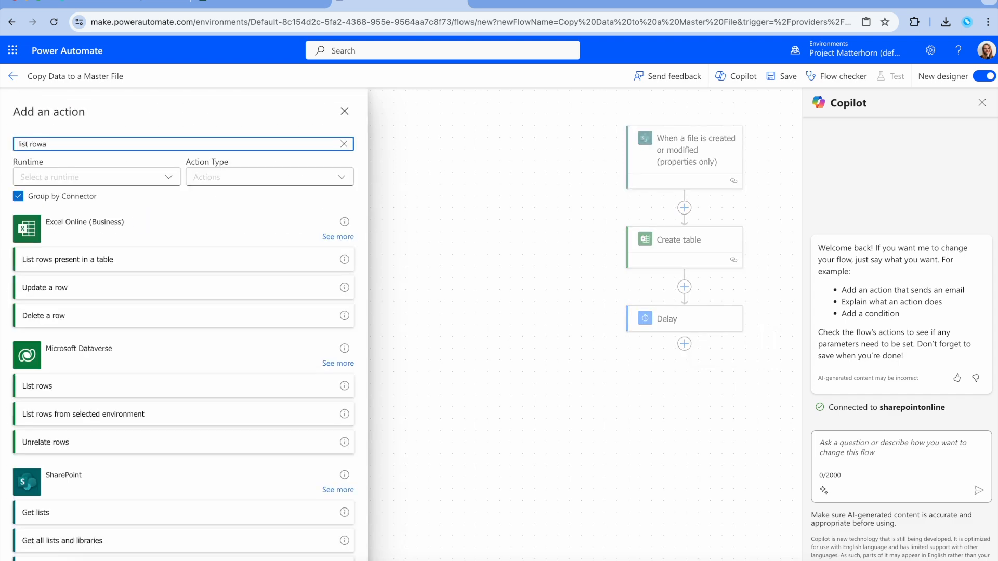
{"action": "key", "text": "BackSpace"}
{"action": "type", "text": "s present"}
{"action": "left_click", "coordinate": [142, 263]}
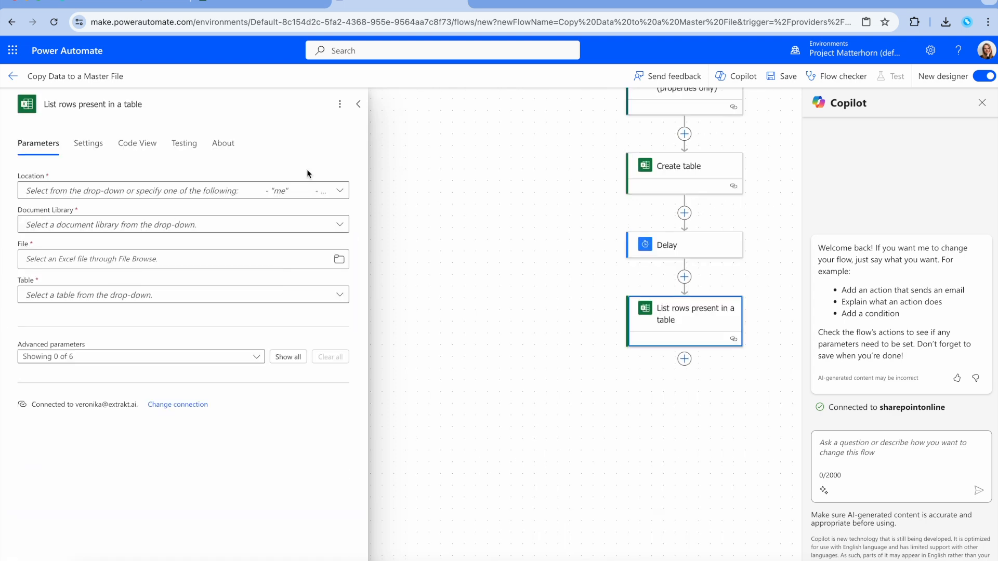
Step: Point it to Demand Forecast Reports, Excel Extractions library, with the trigger's Identifier as File
{"action": "left_click", "coordinate": [341, 192]}
{"action": "left_click", "coordinate": [156, 382]}
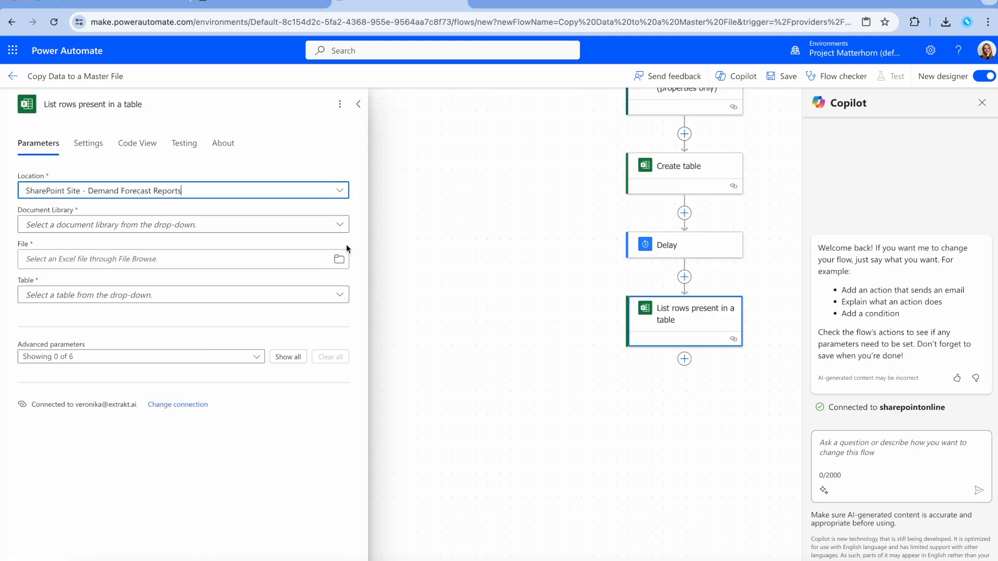
{"action": "left_click", "coordinate": [341, 225]}
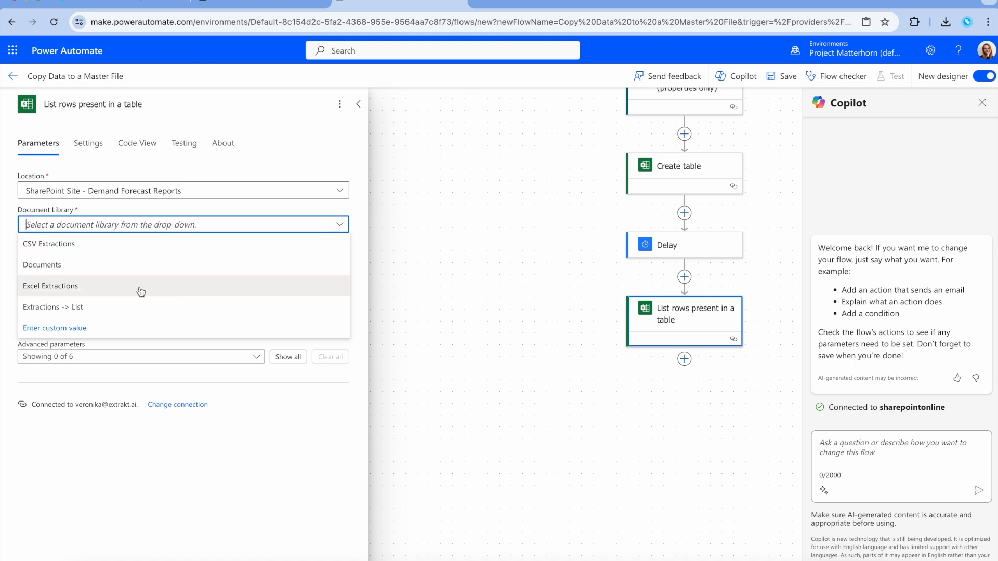
{"action": "left_click", "coordinate": [98, 287]}
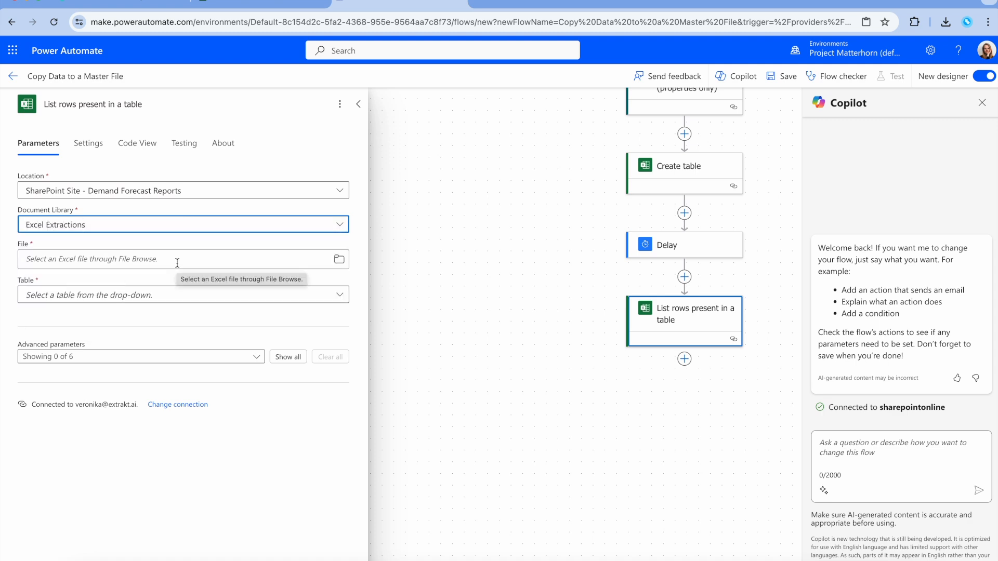
{"action": "left_click", "coordinate": [178, 263]}
{"action": "left_click", "coordinate": [8, 252]}
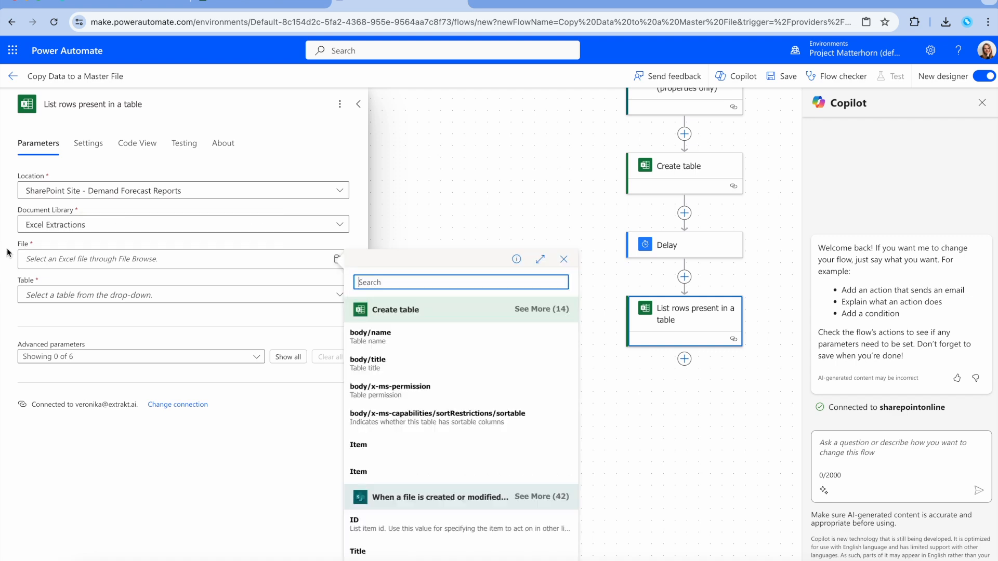
{"action": "type", "text": "identifier"}
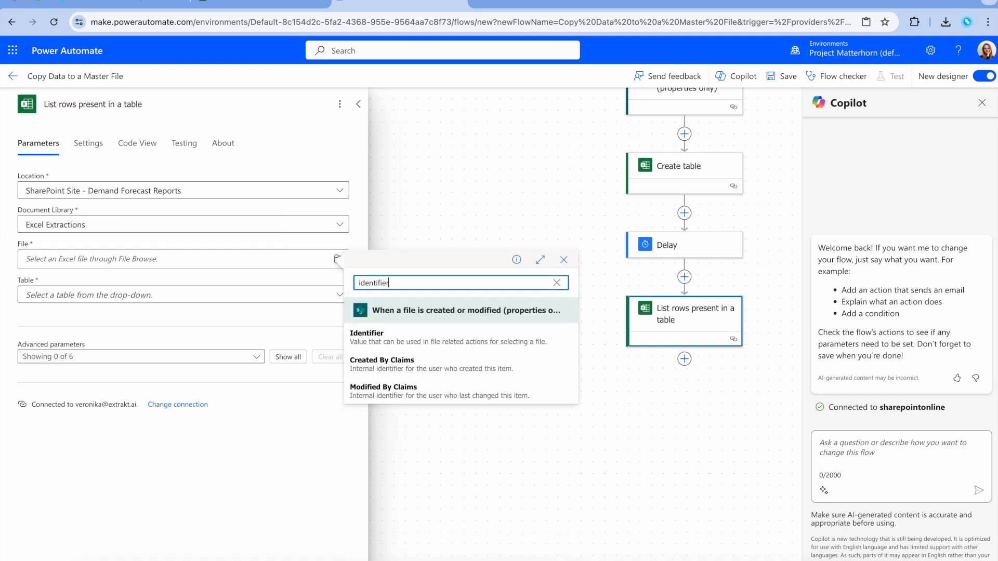
{"action": "left_click", "coordinate": [406, 333]}
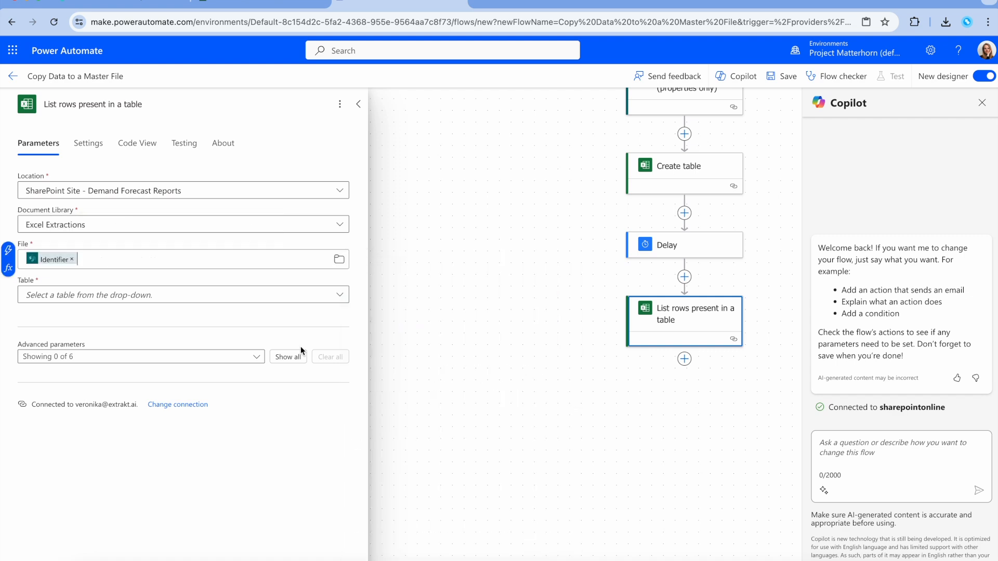
Step: Set the Table to the created table's body/name dynamic content
{"action": "left_click", "coordinate": [94, 295]}
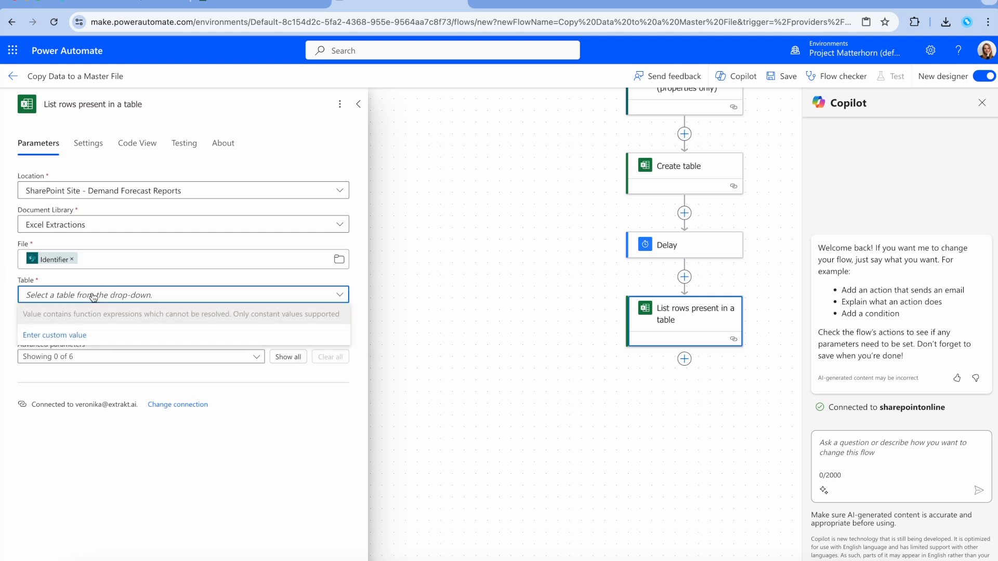
{"action": "left_click", "coordinate": [9, 290]}
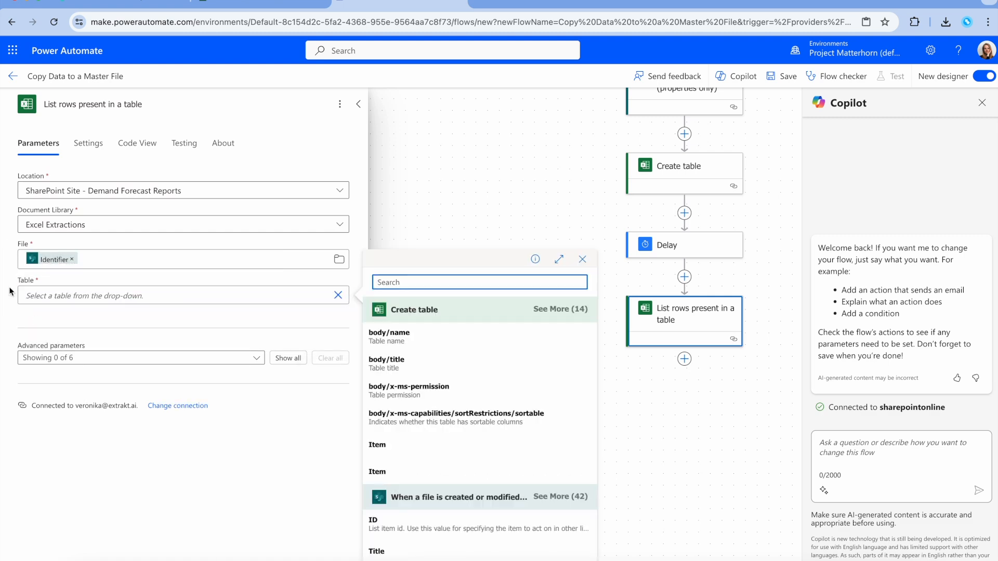
{"action": "type", "text": "body"}
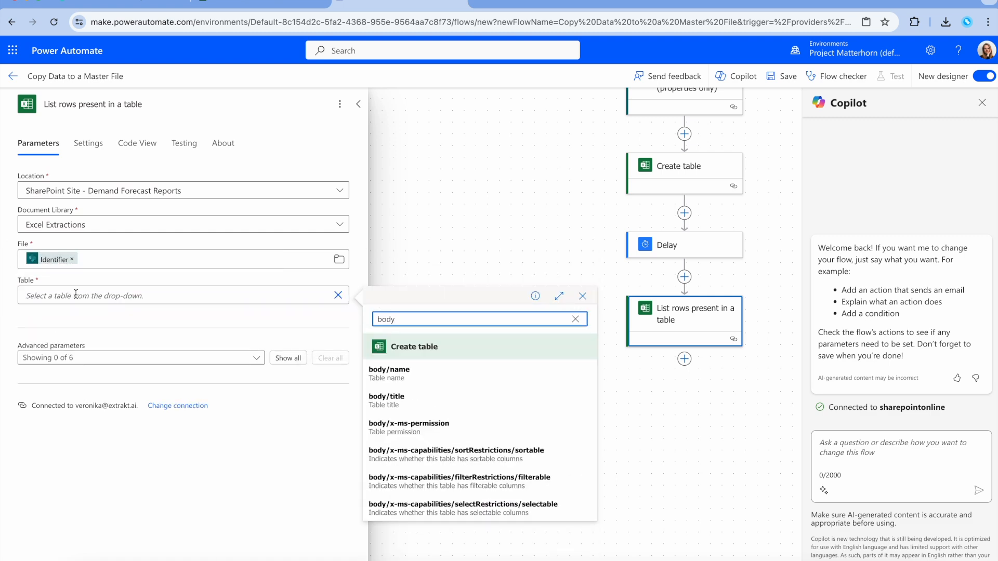
{"action": "left_click", "coordinate": [439, 373]}
{"action": "left_click", "coordinate": [256, 358]}
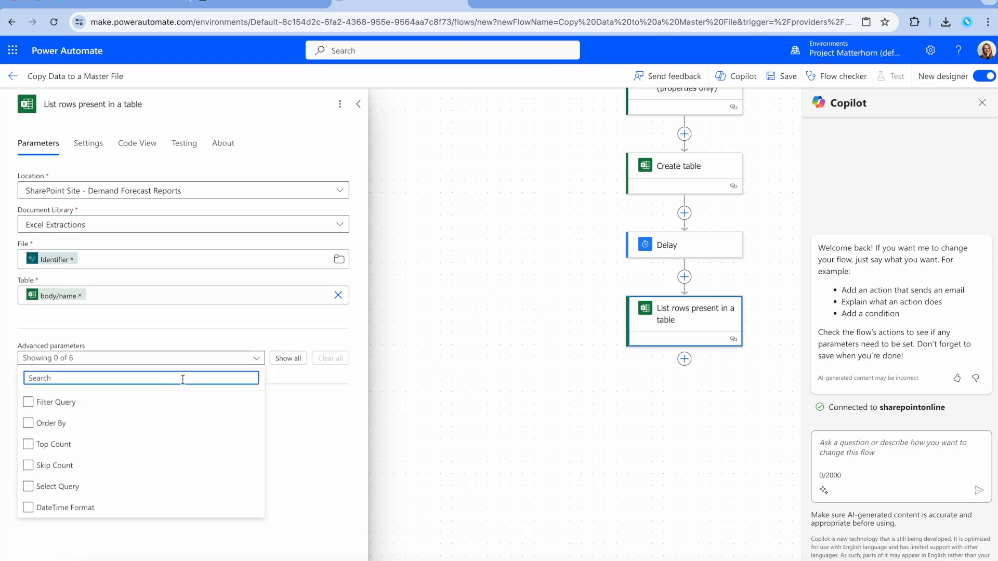
Step: Enable Filter Query on List rows present in a table and set it to Quantity ne ''
{"action": "left_click", "coordinate": [57, 402]}
{"action": "left_click", "coordinate": [106, 401]}
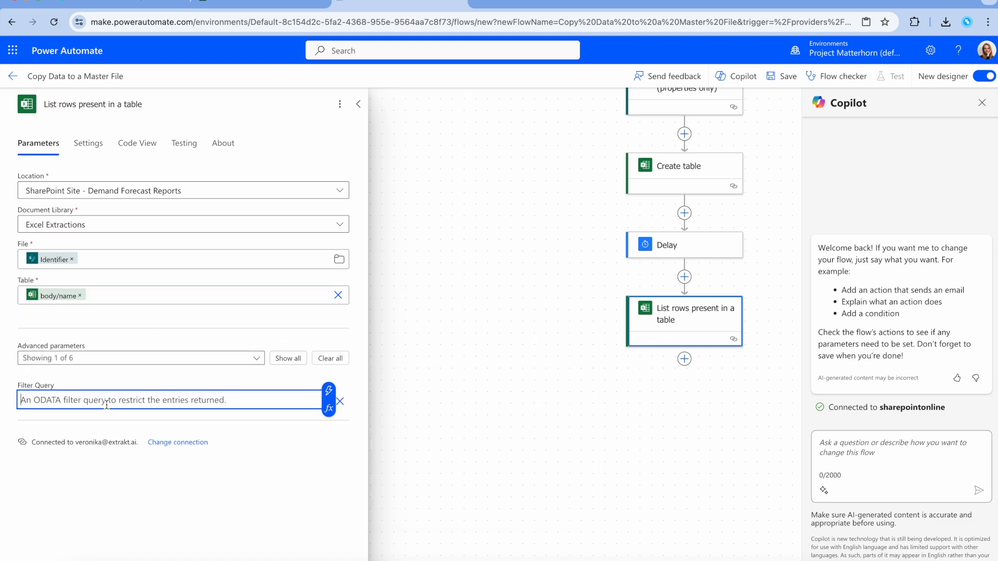
{"action": "type", "text": "Quantity ne '"}
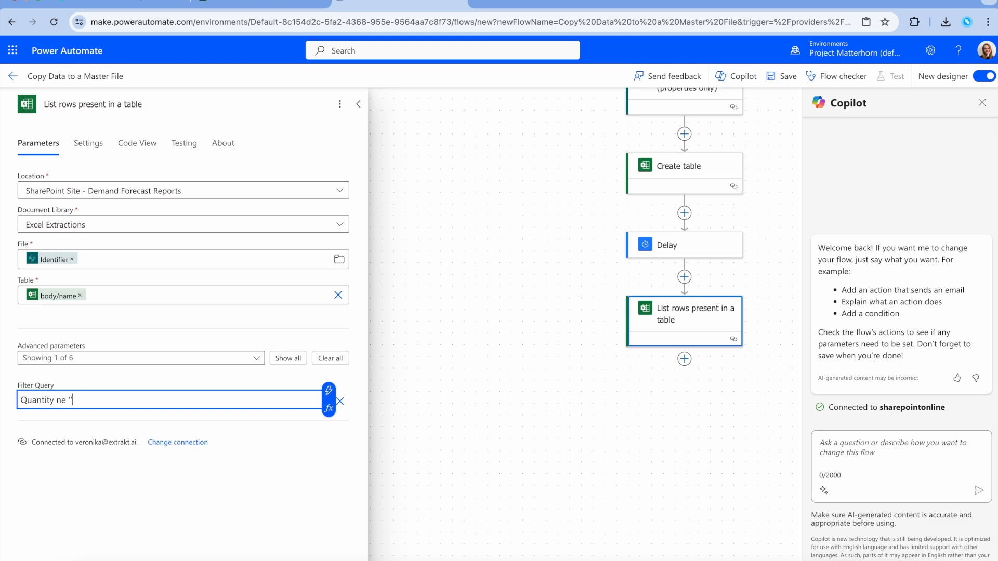
{"action": "left_click", "coordinate": [247, 425]}
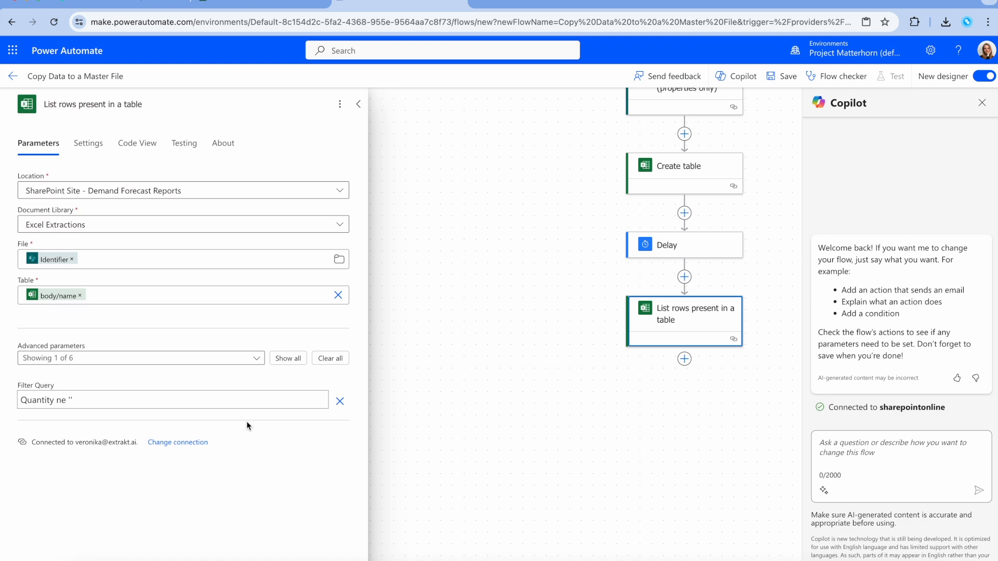
{"action": "left_click", "coordinate": [685, 359]}
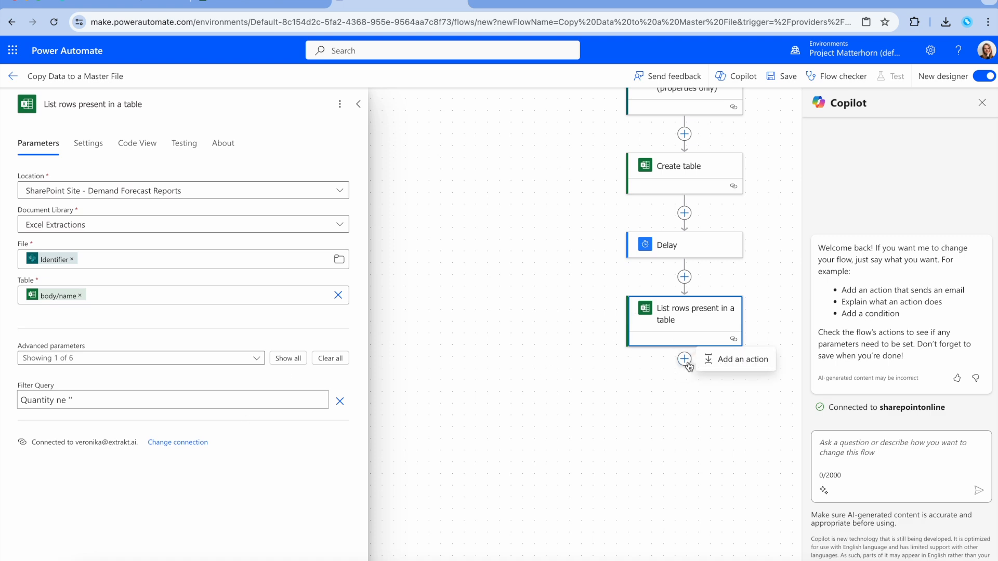
Step: Add an Apply to each loop over body/value from List rows, then start an action inside it
{"action": "left_click", "coordinate": [709, 365]}
{"action": "type", "text": "apply to each"}
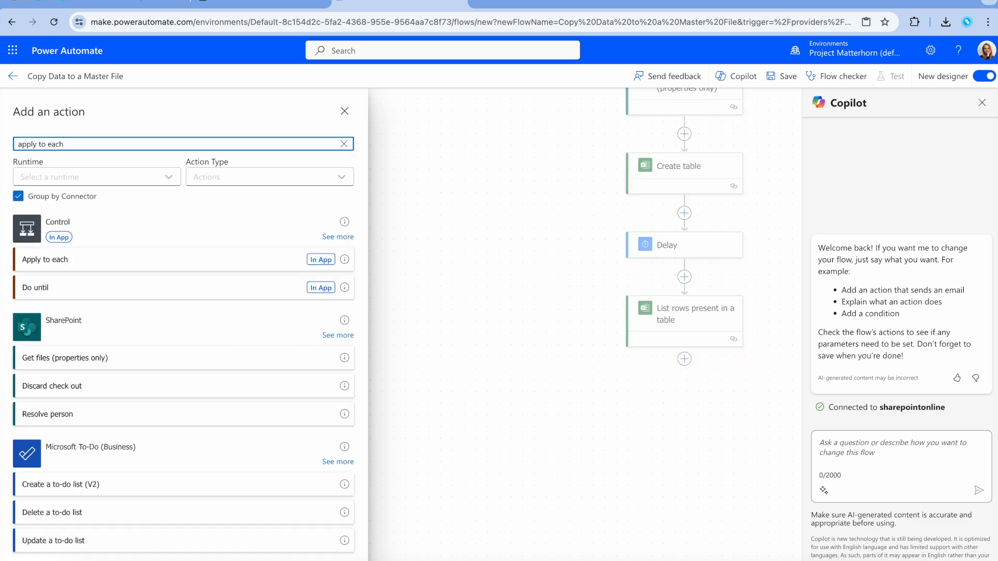
{"action": "left_click", "coordinate": [145, 260]}
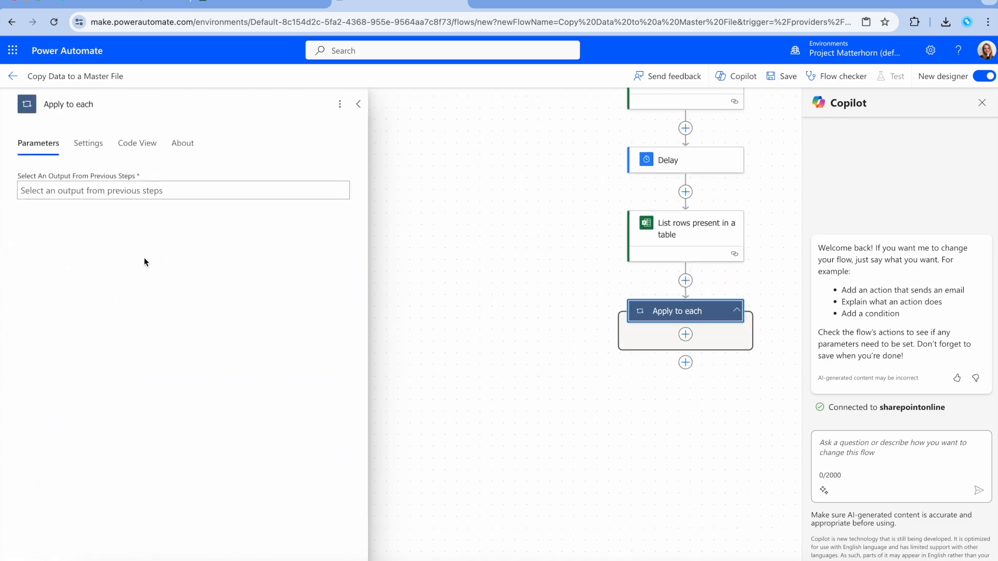
{"action": "left_click", "coordinate": [138, 191]}
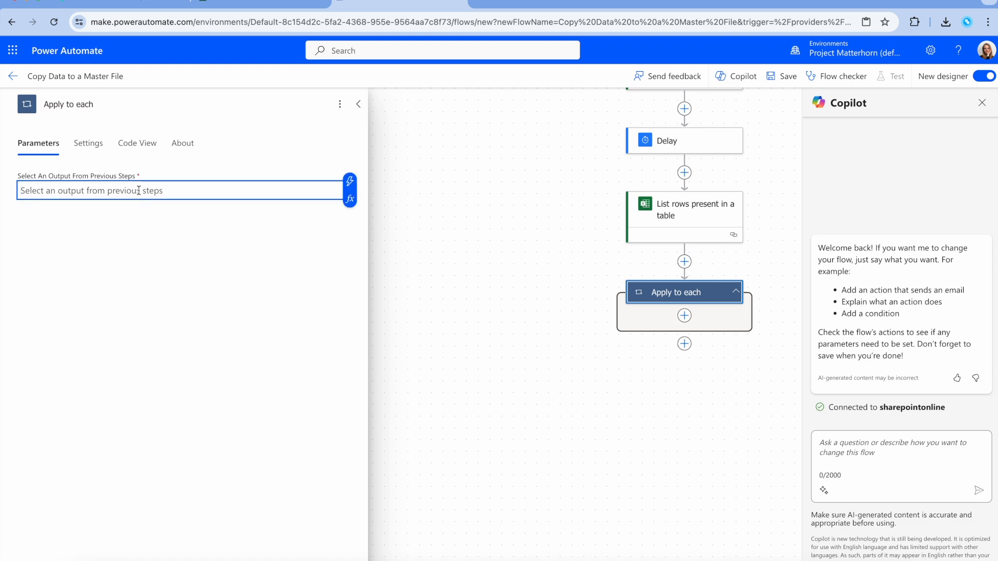
{"action": "left_click", "coordinate": [350, 181]}
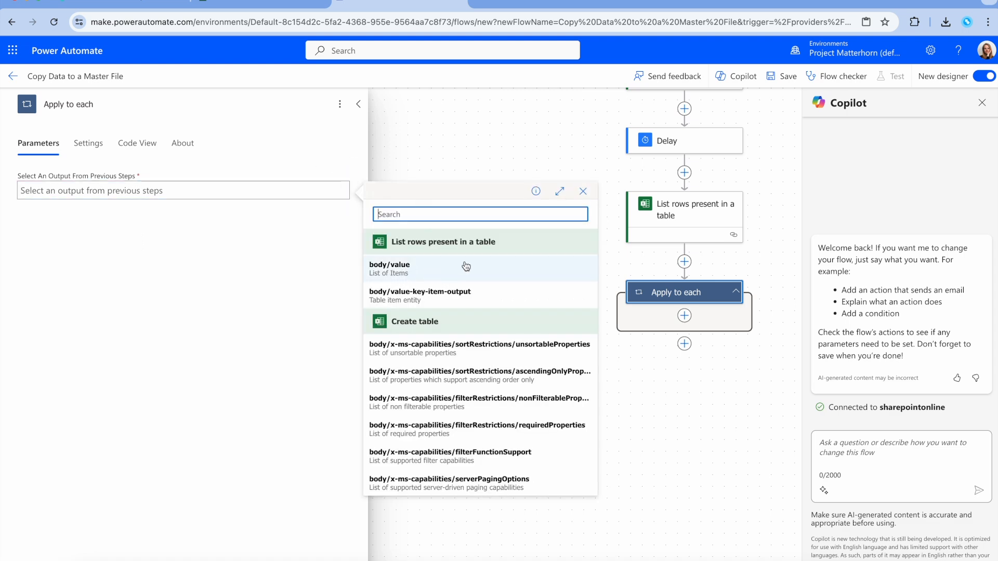
{"action": "left_click", "coordinate": [436, 273]}
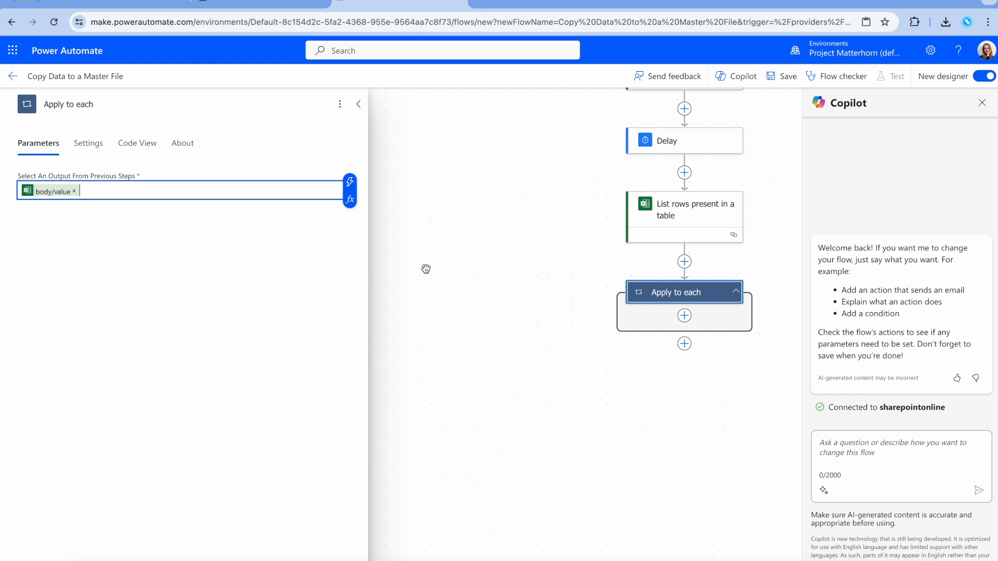
{"action": "left_click", "coordinate": [686, 317]}
{"action": "left_click", "coordinate": [711, 323]}
Step: Insert Add a row into a table targeting Table1 of DFR - Master file.xlsx in Excel Extractions on Demand Forecast Reports
{"action": "type", "text": "add a ro"}
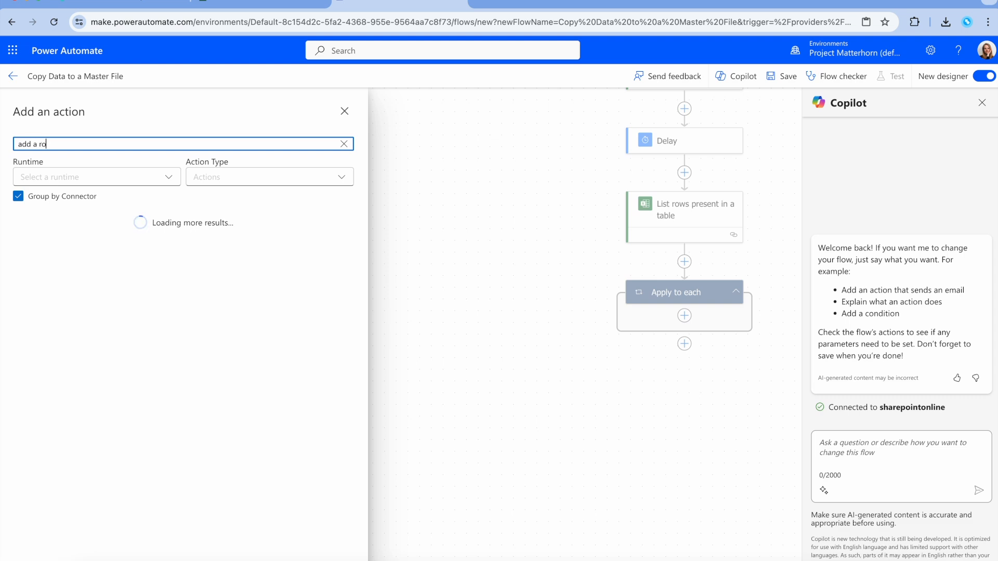
{"action": "type", "text": "w in"}
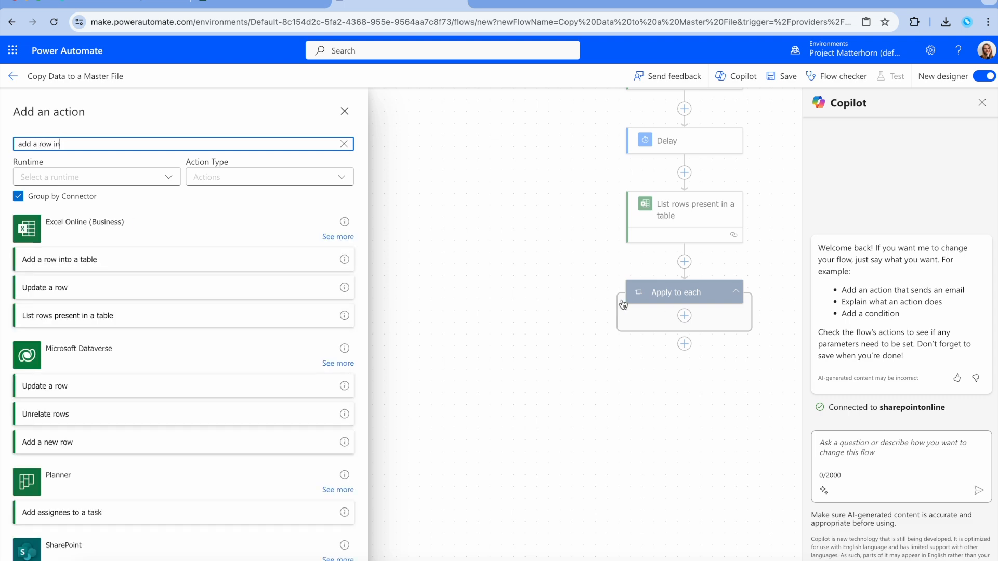
{"action": "left_click", "coordinate": [231, 259]}
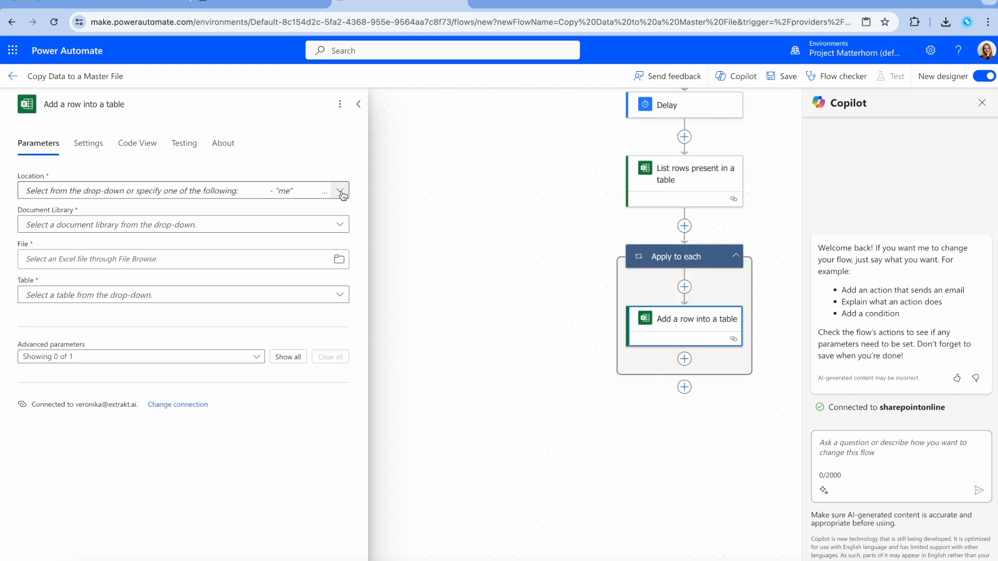
{"action": "left_click", "coordinate": [342, 194]}
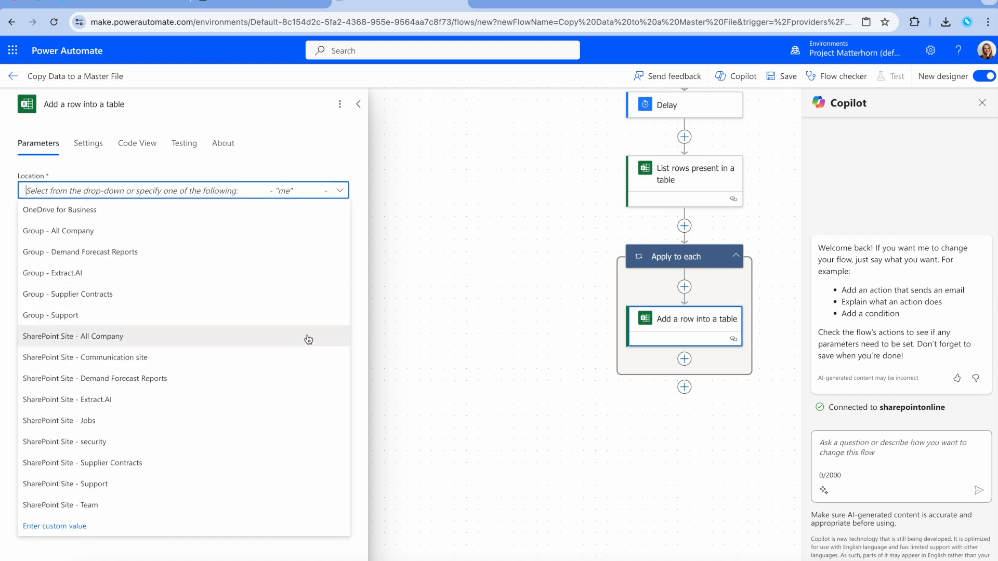
{"action": "left_click", "coordinate": [312, 383]}
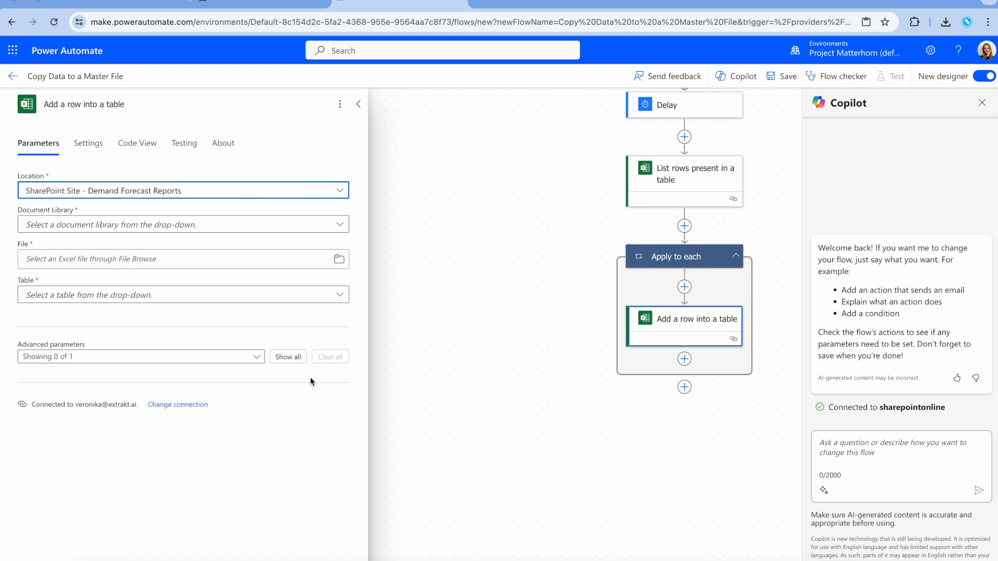
{"action": "left_click", "coordinate": [338, 223]}
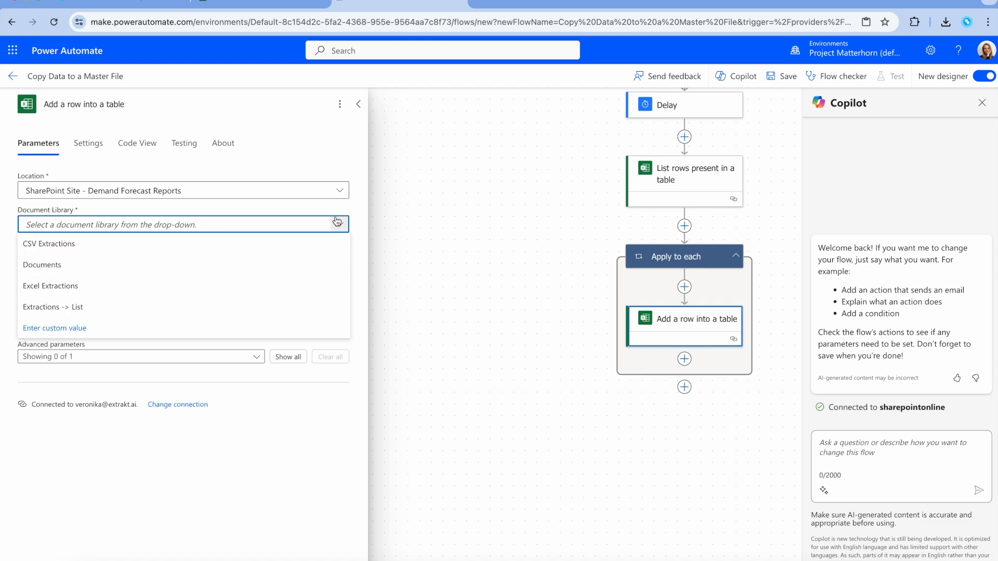
{"action": "left_click", "coordinate": [333, 287]}
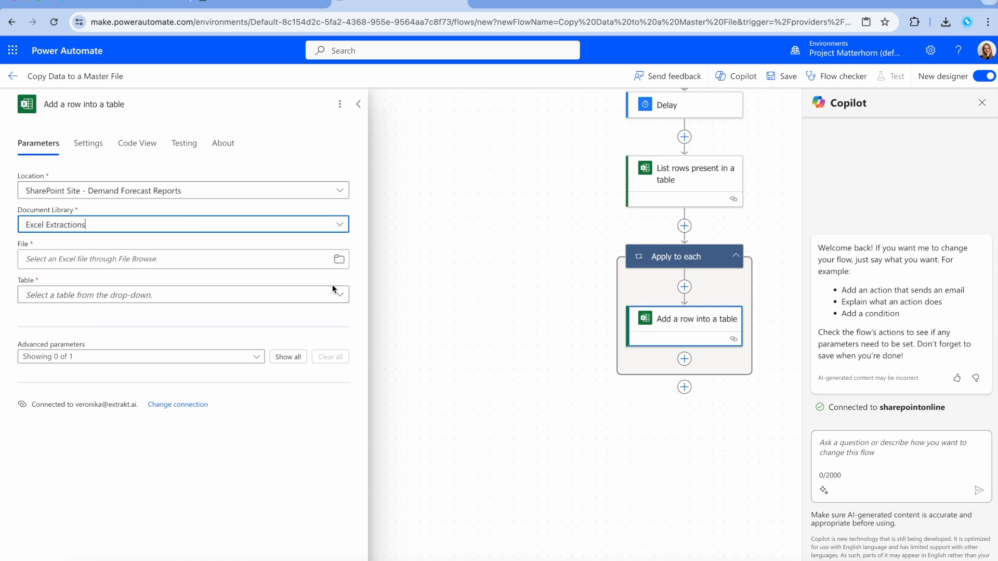
{"action": "left_click", "coordinate": [339, 259]}
{"action": "left_click", "coordinate": [259, 287]}
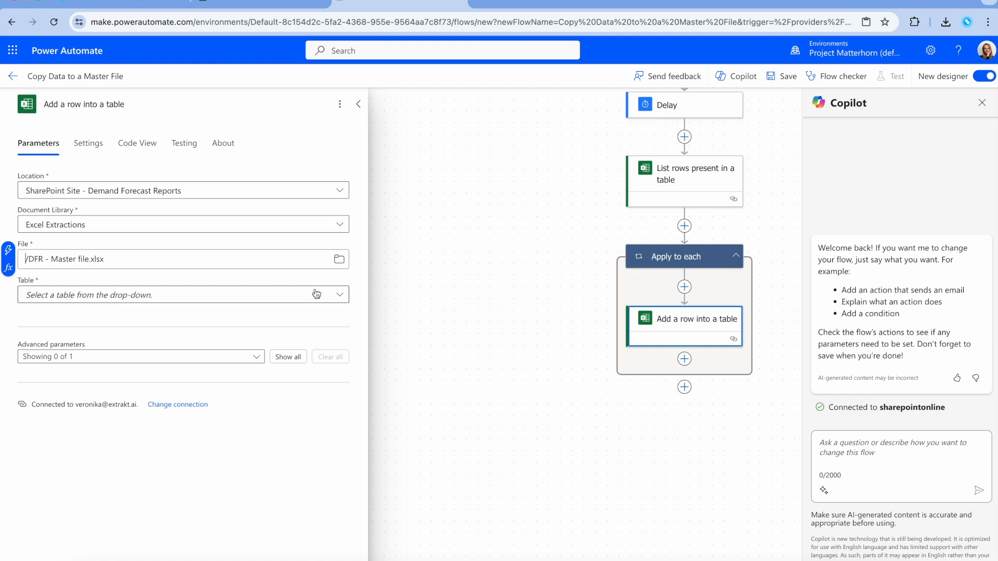
{"action": "left_click", "coordinate": [339, 295]}
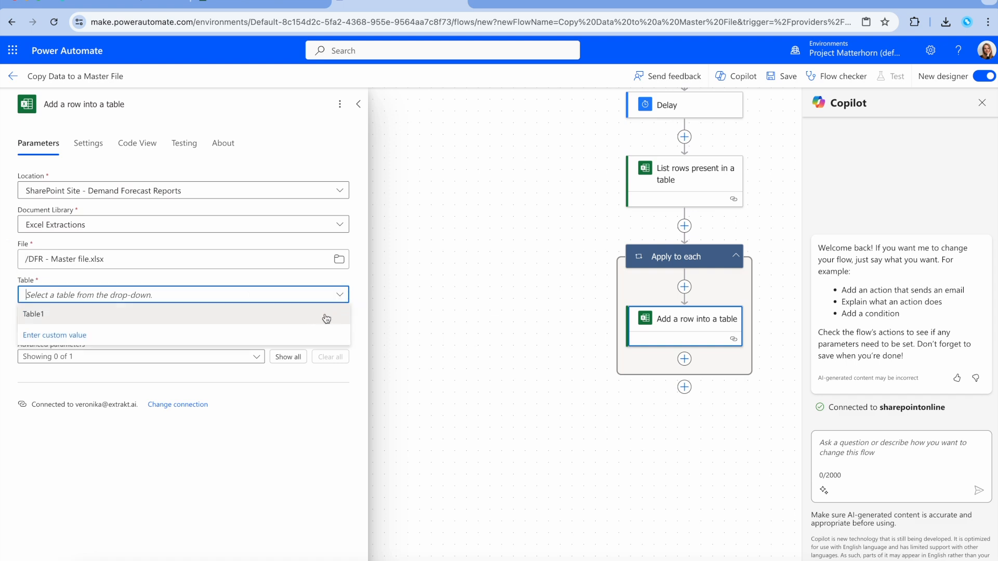
{"action": "left_click", "coordinate": [322, 316]}
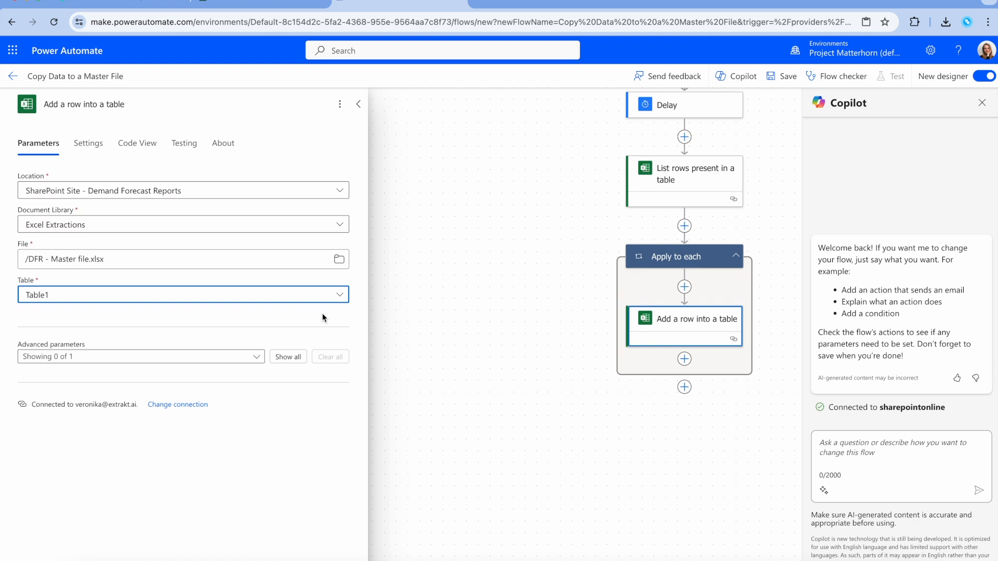
Step: Show the Material ID, Customer ID, Date and Quantity column fields on the Add a row step
{"action": "left_click", "coordinate": [256, 357]}
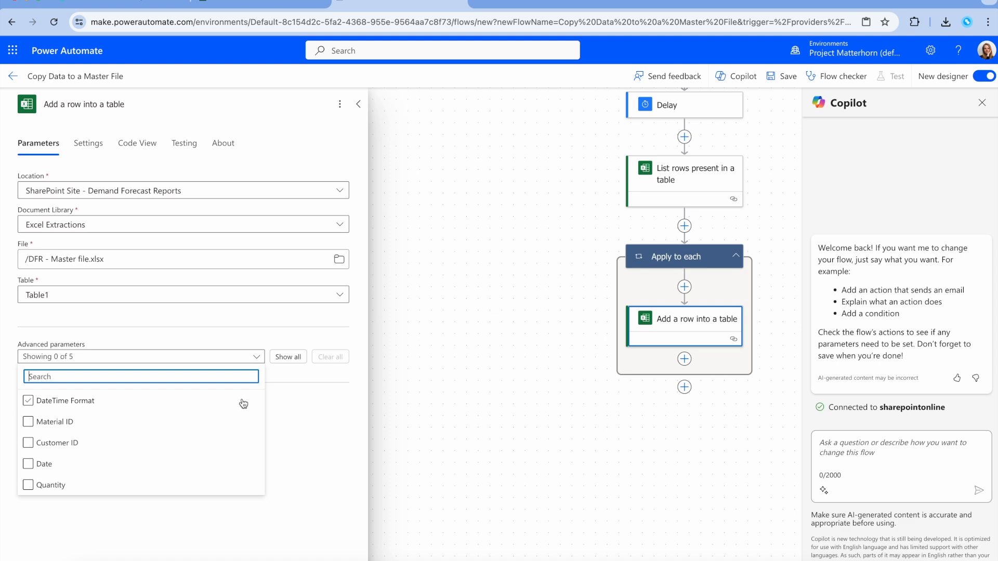
{"action": "left_click", "coordinate": [234, 424]}
{"action": "left_click", "coordinate": [234, 441]}
{"action": "left_click", "coordinate": [227, 458]}
{"action": "left_click", "coordinate": [226, 485]}
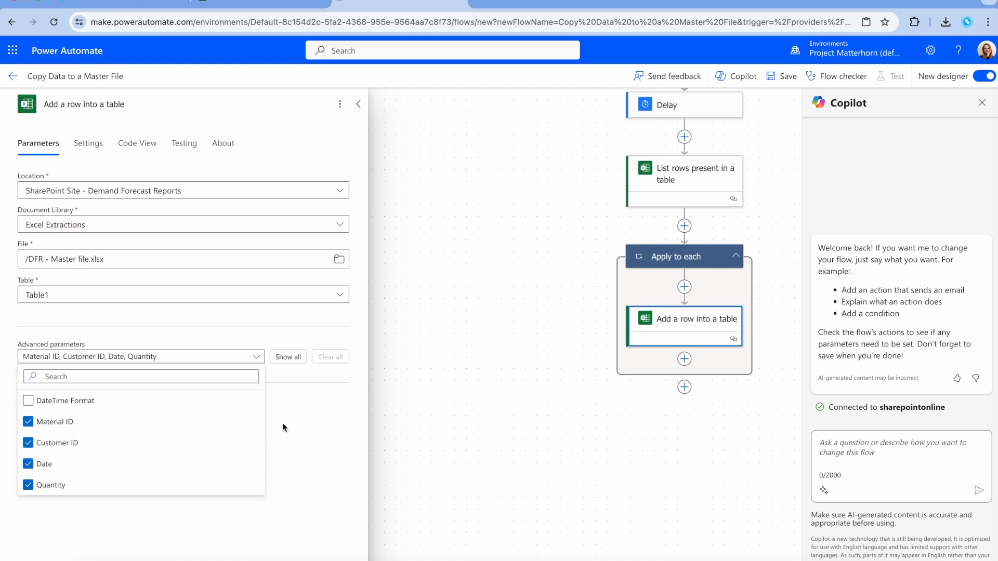
{"action": "left_click", "coordinate": [305, 372]}
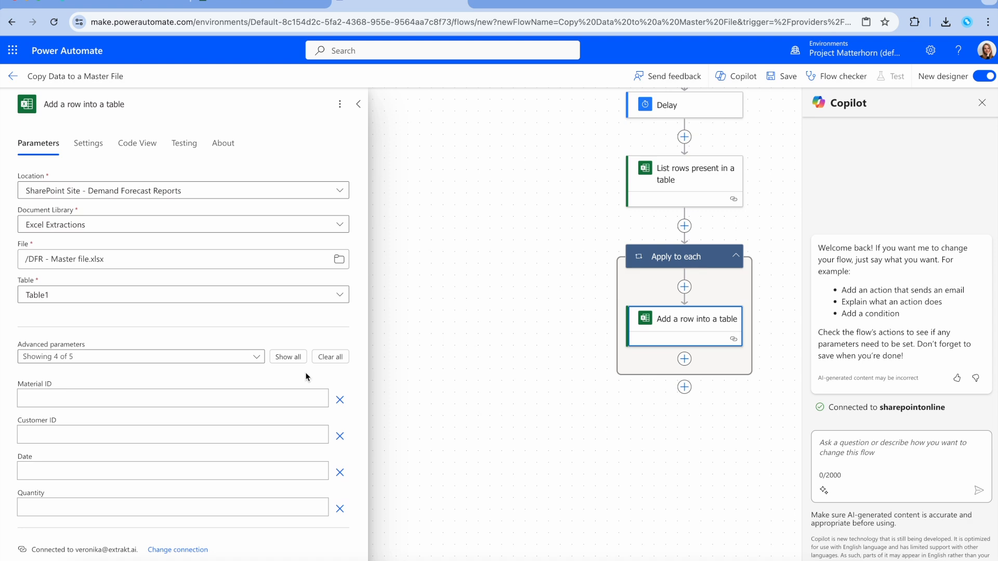
Step: Map Material ID and Customer ID to items('Apply_to_each') column expressions
{"action": "left_click", "coordinate": [112, 396]}
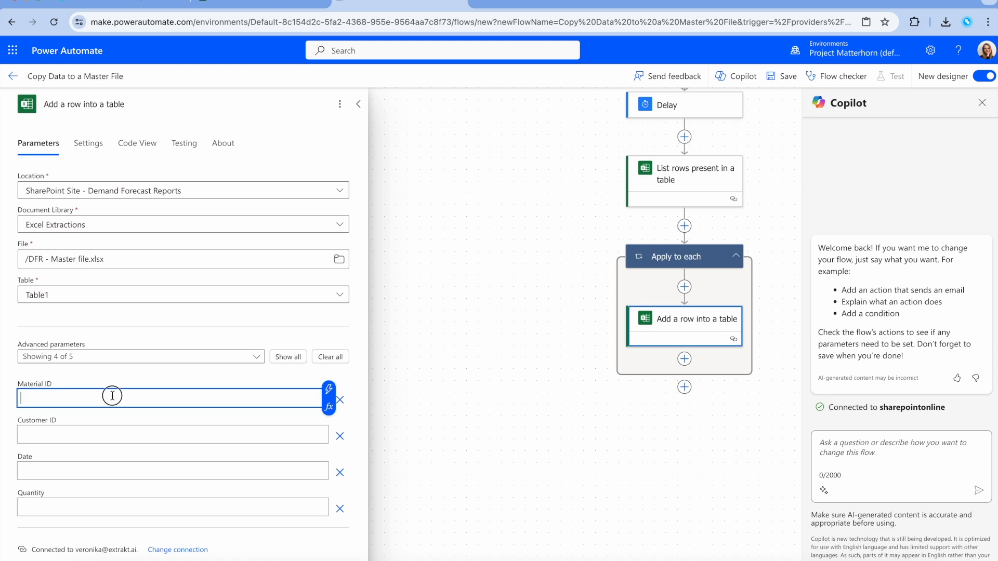
{"action": "left_click", "coordinate": [329, 406]}
{"action": "type", "text": "items('Apply_to_each')?['Material ID']"}
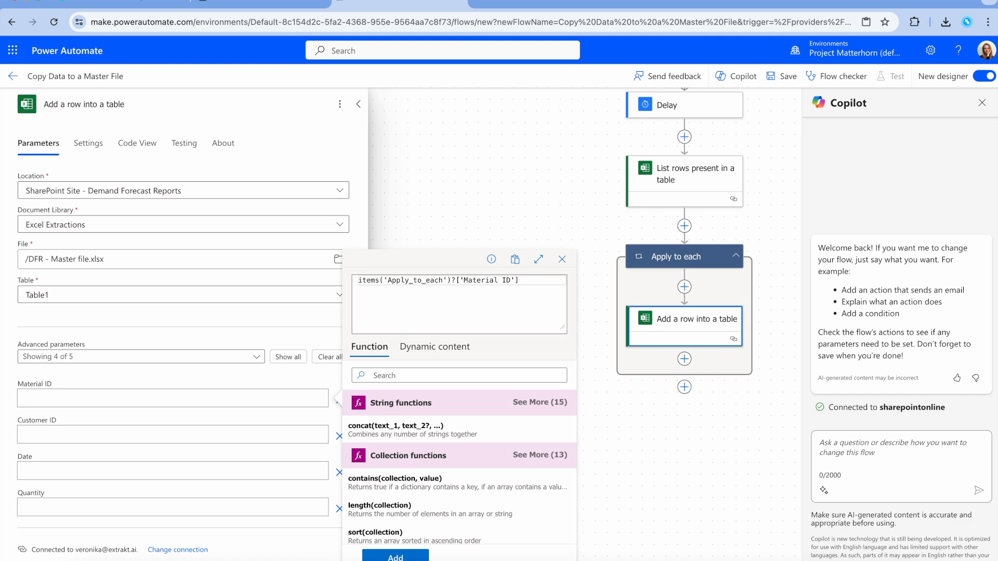
{"action": "left_click", "coordinate": [406, 558]}
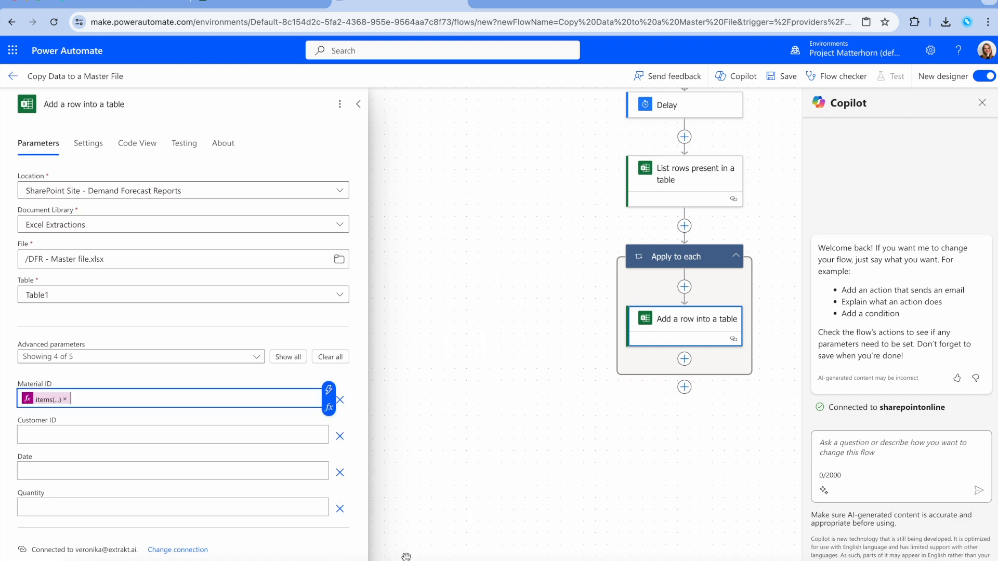
{"action": "left_click", "coordinate": [301, 438]}
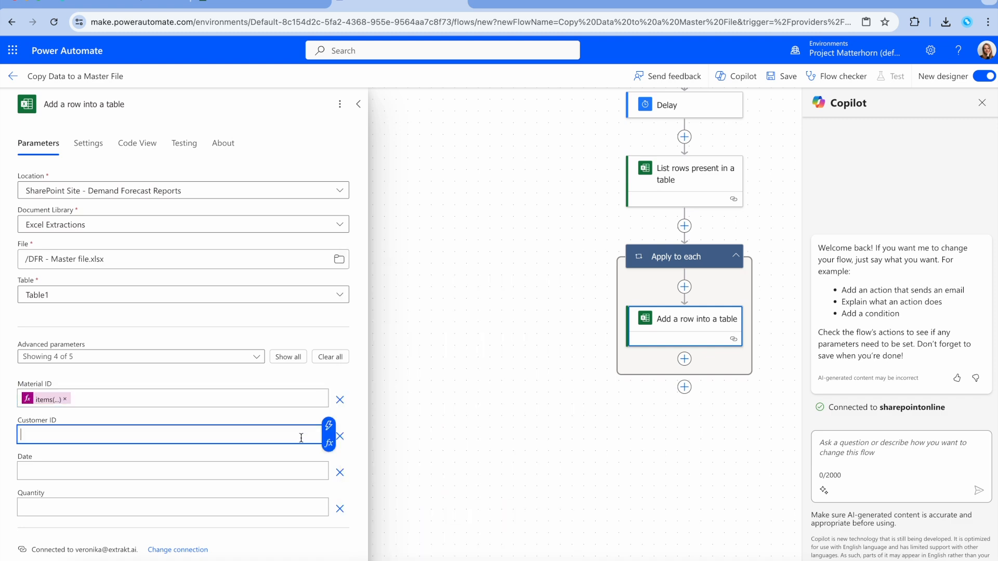
{"action": "left_click", "coordinate": [328, 443]}
{"action": "type", "text": "items('Apply_to_each')?['Material ID']"}
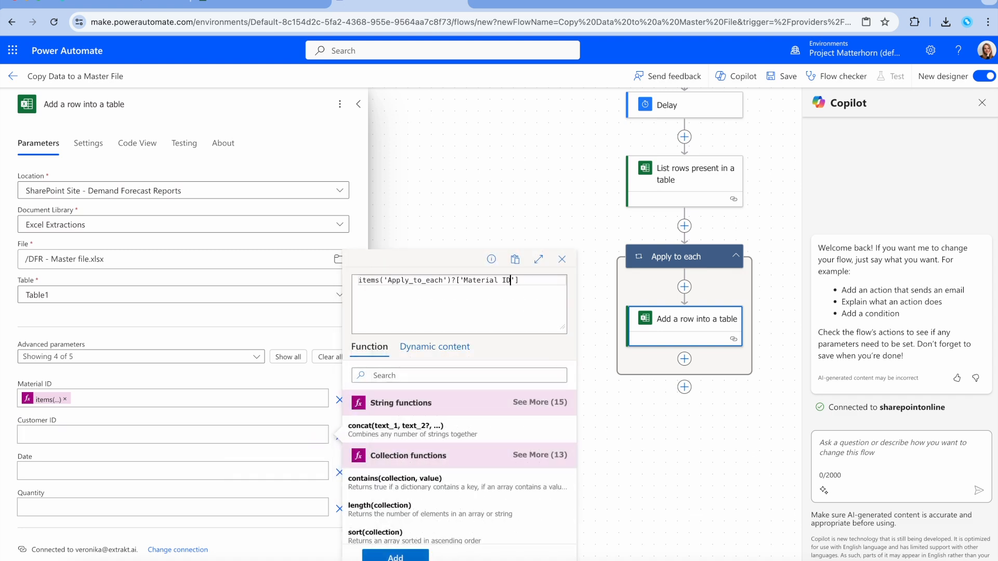
{"action": "double_click", "coordinate": [494, 280]}
{"action": "type", "text": "Custom"}
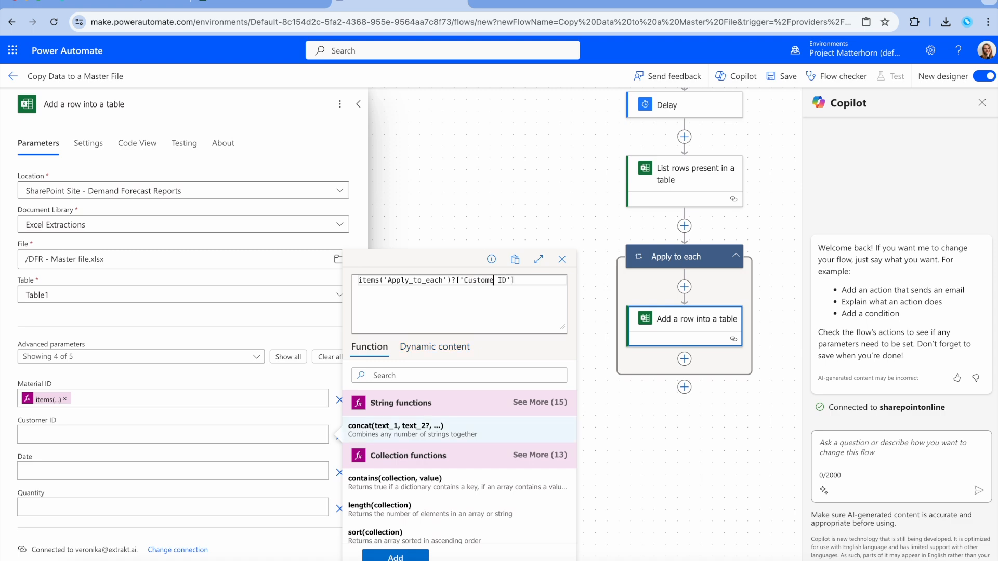
{"action": "left_click", "coordinate": [396, 557]}
Step: Map Date and Quantity to items('Apply_to_each')?['Date'] and ?['Quantity'] expressions
{"action": "left_click", "coordinate": [212, 471]}
{"action": "left_click", "coordinate": [337, 476]}
{"action": "key", "text": "super+v"}
{"action": "left_click", "coordinate": [510, 280]}
{"action": "key", "text": "BackSpace"}
{"action": "key", "text": "BackSpace"}
{"action": "key", "text": "BackSpace"}
{"action": "key", "text": "BackSpace"}
{"action": "key", "text": "BackSpace"}
{"action": "key", "text": "BackSpace"}
{"action": "key", "text": "BackSpace"}
{"action": "key", "text": "BackSpace"}
{"action": "key", "text": "BackSpace"}
{"action": "key", "text": "BackSpace"}
{"action": "key", "text": "BackSpace"}
{"action": "type", "text": "Date"}
{"action": "left_click", "coordinate": [395, 557]}
{"action": "left_click", "coordinate": [222, 502]}
{"action": "left_click", "coordinate": [329, 516]}
{"action": "type", "text": "items('Apply_to_each')?['Material ID']"}
{"action": "key", "text": "BackSpace"}
{"action": "key", "text": "BackSpace"}
{"action": "key", "text": "BackSpace"}
{"action": "key", "text": "BackSpace"}
{"action": "key", "text": "BackSpace"}
{"action": "key", "text": "BackSpace"}
{"action": "key", "text": "BackSpace"}
{"action": "key", "text": "BackSpace"}
{"action": "key", "text": "BackSpace"}
{"action": "key", "text": "BackSpace"}
{"action": "key", "text": "BackSpace"}
{"action": "type", "text": "Quantity"}
{"action": "left_click", "coordinate": [396, 557]}
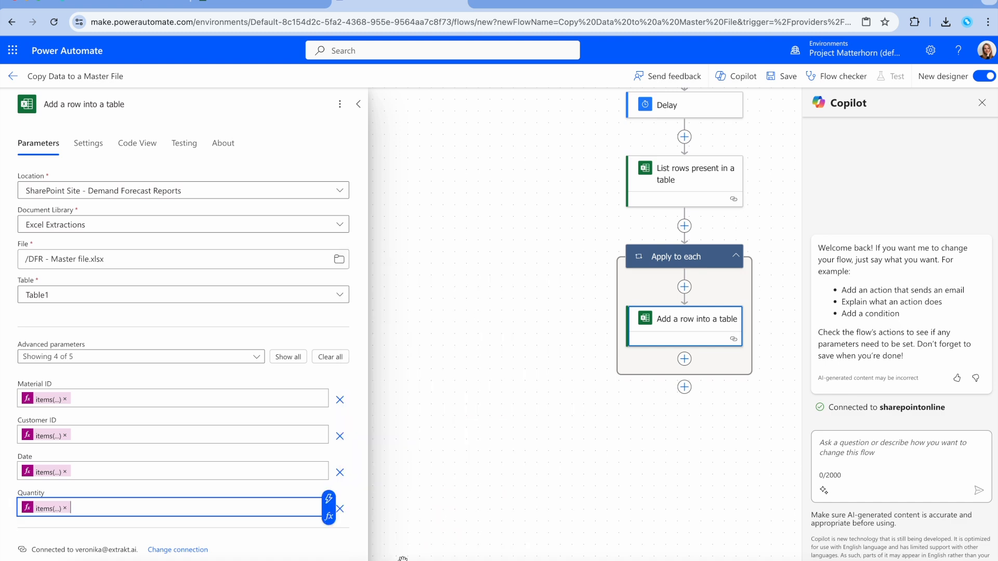
Step: Save the flow, then open a new browser tab
{"action": "left_click", "coordinate": [778, 83]}
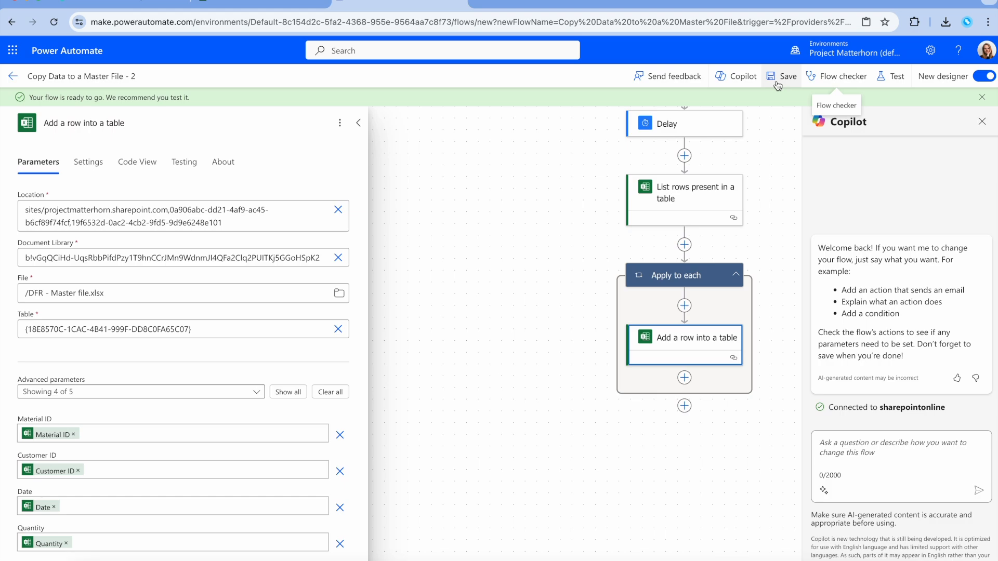
{"action": "key", "text": "ctrl+t"}
Step: In the extrakt.AI app, create a template based on Demand Forecast Report in the extrakt.AI organization
{"action": "type", "text": "app"}
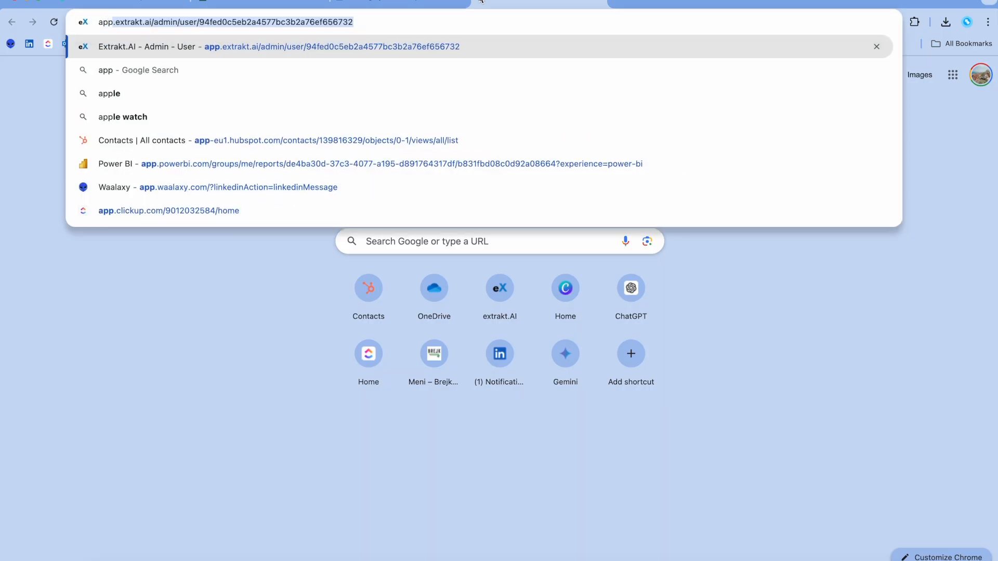
{"action": "key", "text": "Return"}
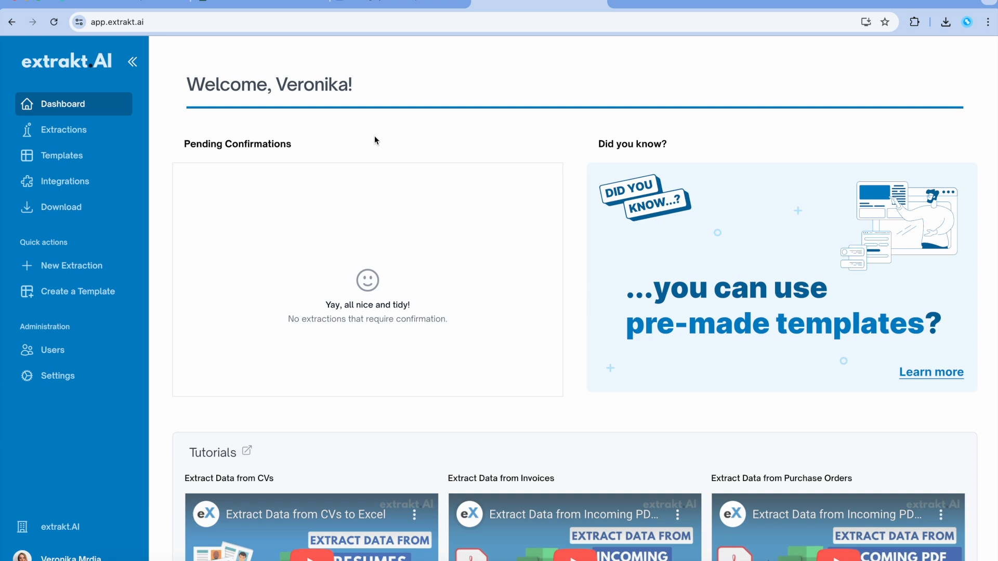
{"action": "left_click", "coordinate": [76, 302]}
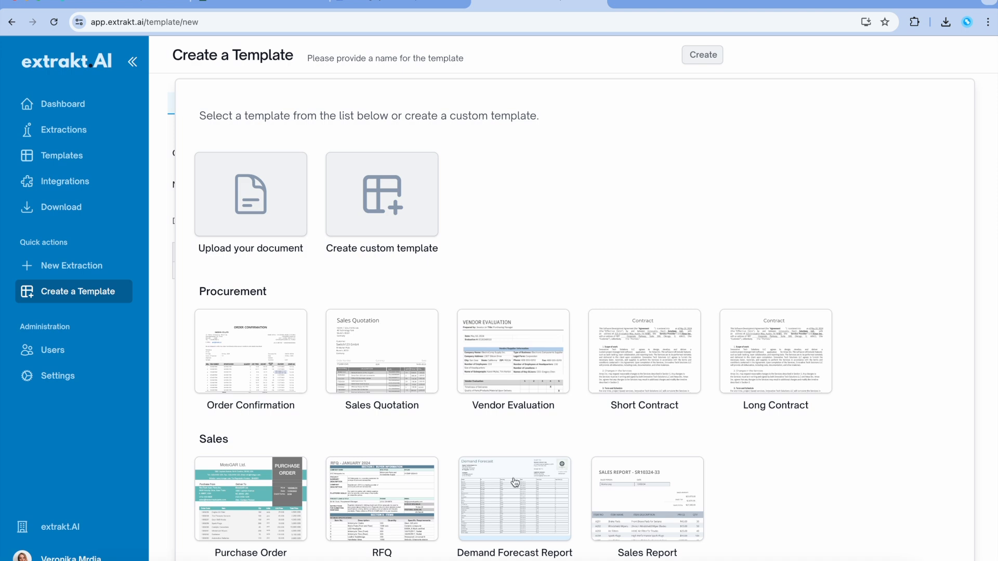
{"action": "left_click", "coordinate": [495, 500]}
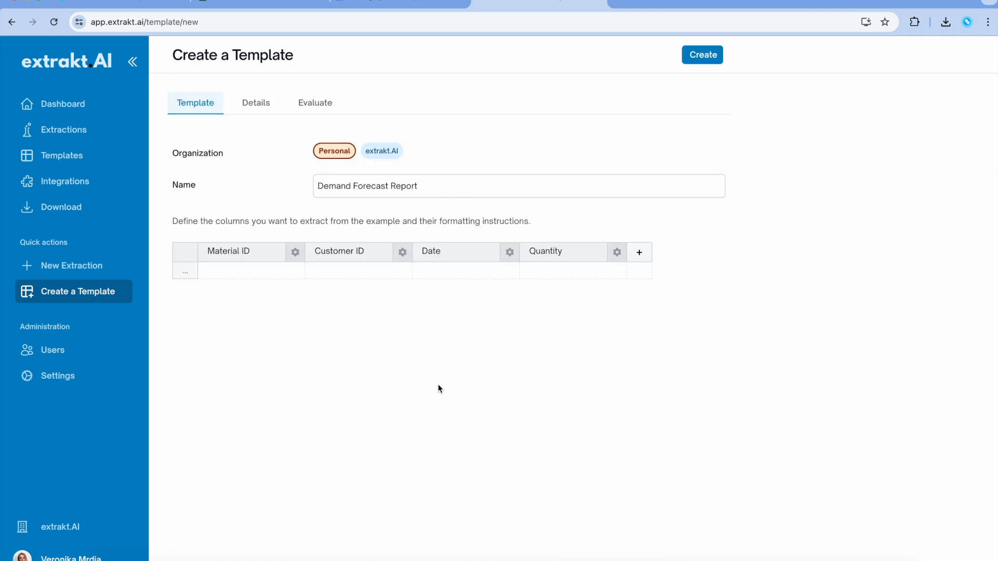
{"action": "left_click", "coordinate": [383, 157]}
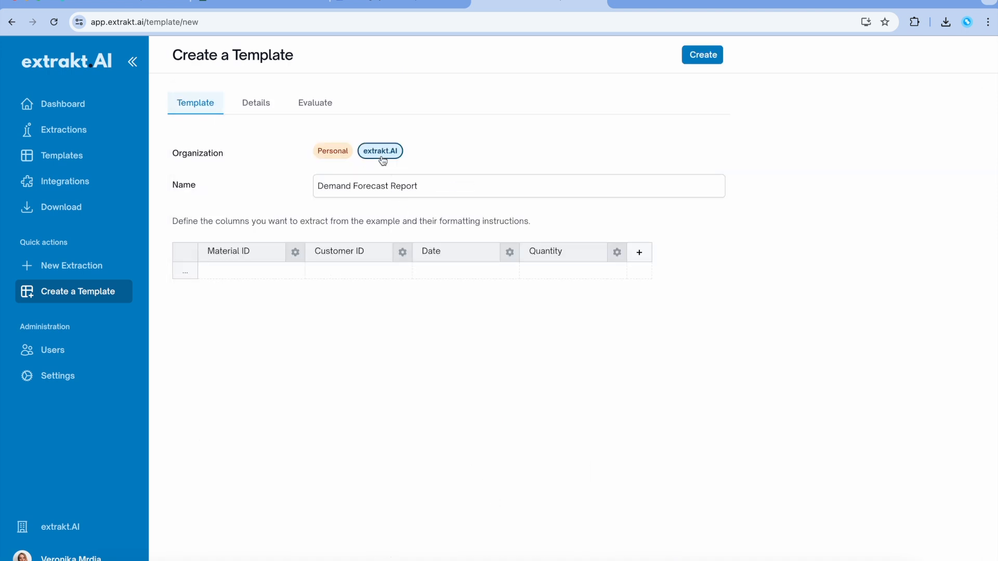
{"action": "left_click", "coordinate": [705, 58]}
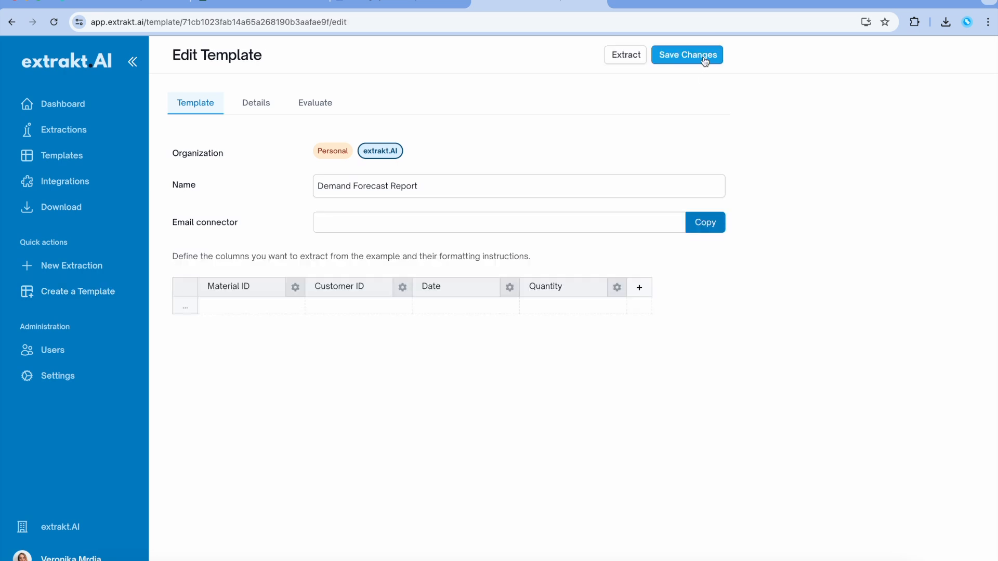
Step: Rename the template to 'Demand Forecast Report - excel' and save it
{"action": "left_click", "coordinate": [460, 189]}
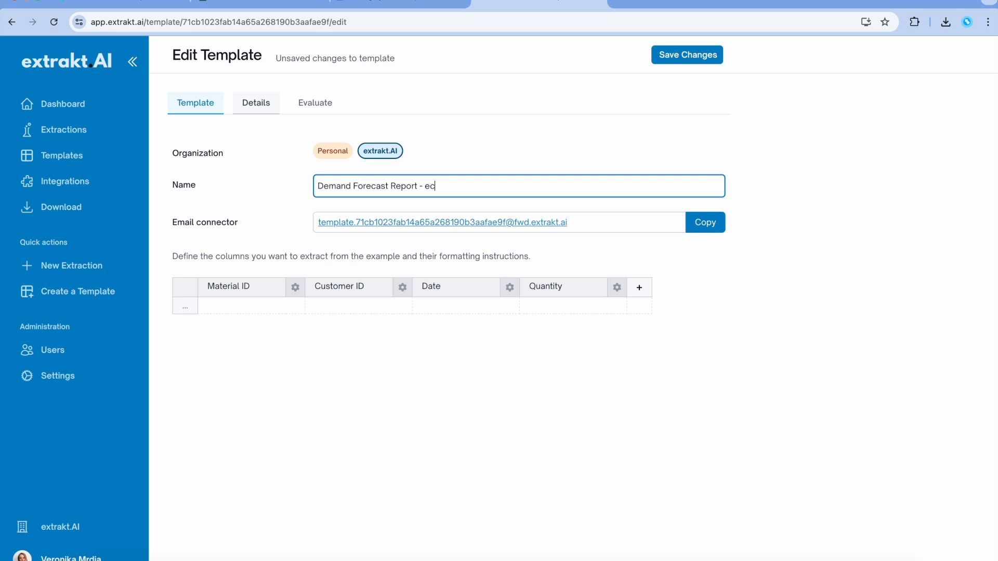
{"action": "type", "text": "- excel"}
{"action": "left_click", "coordinate": [682, 59]}
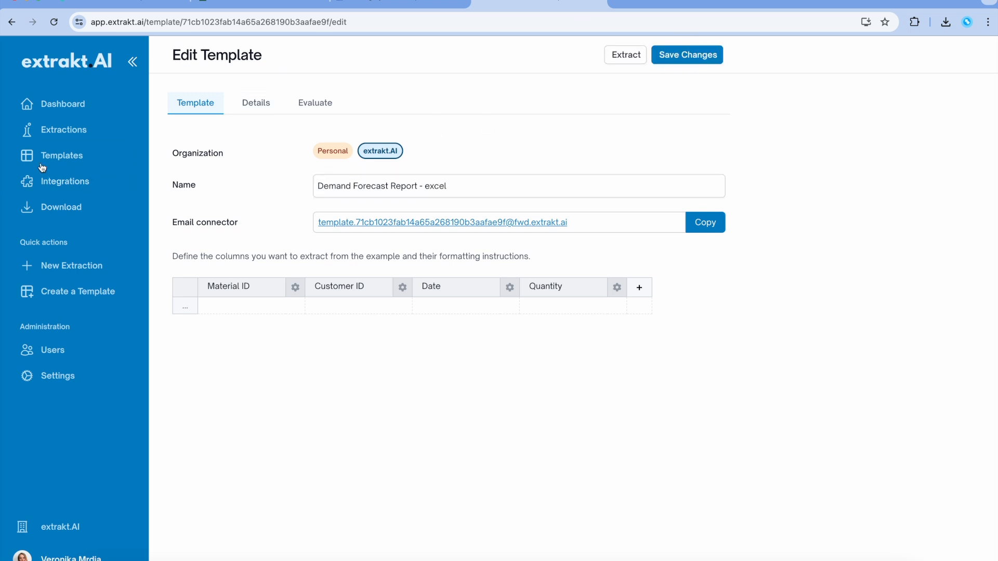
Step: Start an Email integration in the extrakt.AI organization using the Demand Forecast Report - excel template
{"action": "left_click", "coordinate": [78, 183]}
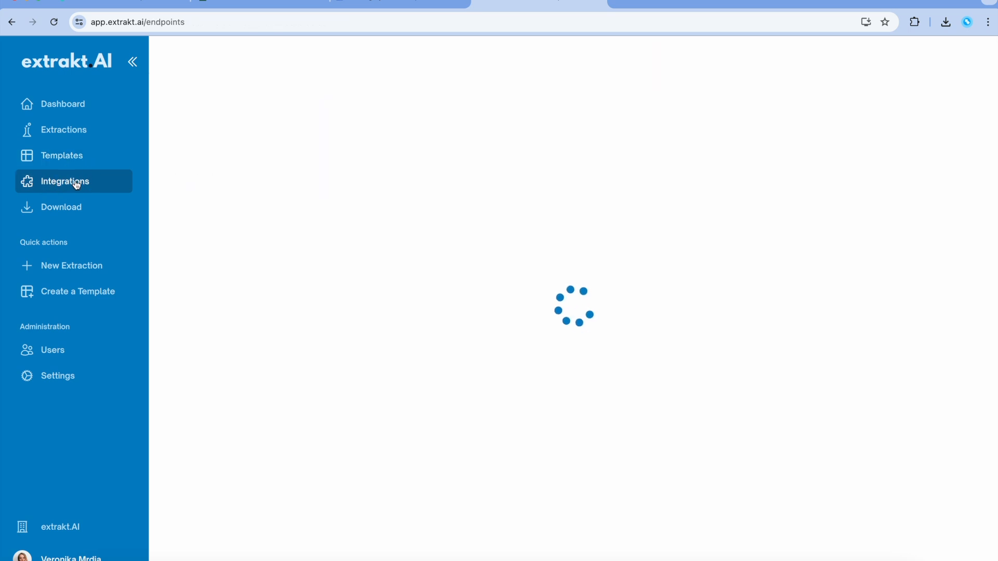
{"action": "left_click", "coordinate": [175, 58]}
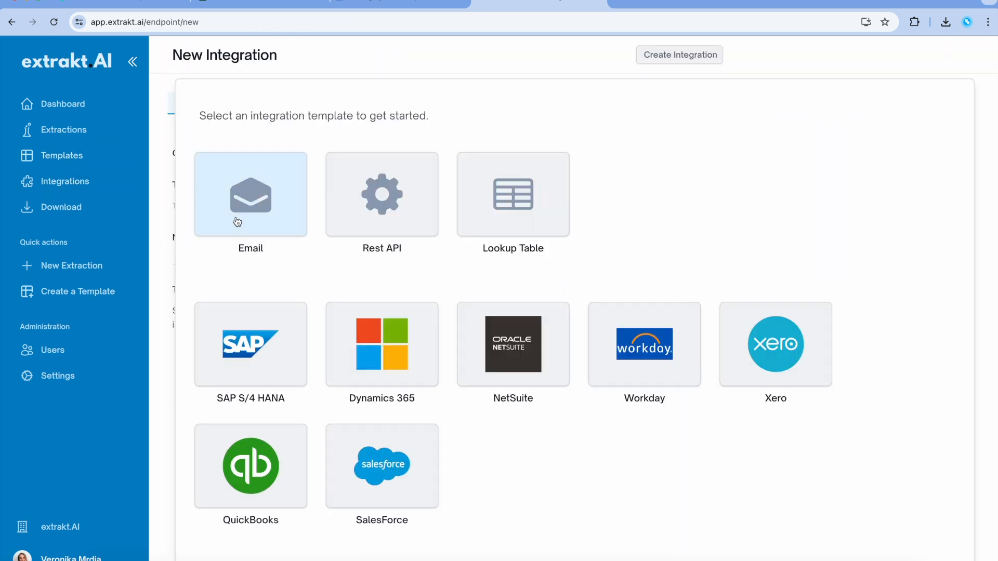
{"action": "left_click", "coordinate": [237, 222]}
{"action": "left_click", "coordinate": [412, 156]}
{"action": "scroll", "coordinate": [323, 385], "scroll_direction": "down", "scroll_amount": 3}
{"action": "scroll", "coordinate": [323, 385], "scroll_direction": "down", "scroll_amount": 8}
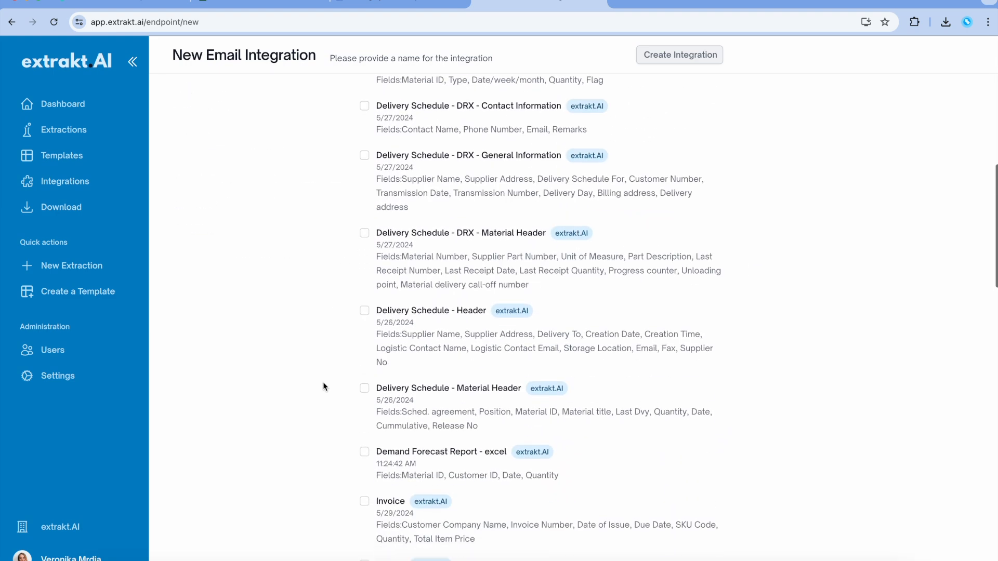
{"action": "scroll", "coordinate": [323, 386], "scroll_direction": "down", "scroll_amount": 2}
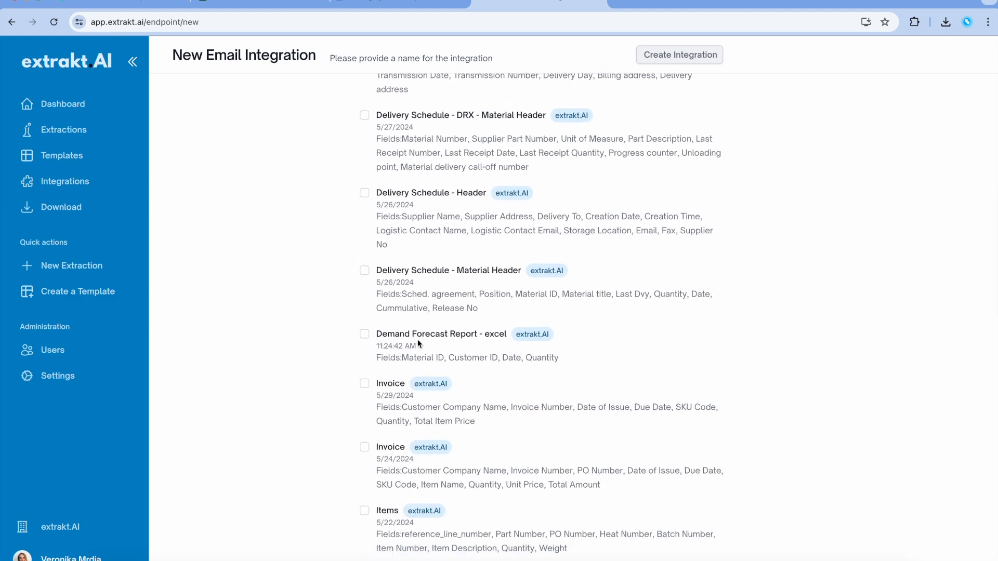
{"action": "left_click", "coordinate": [365, 335]}
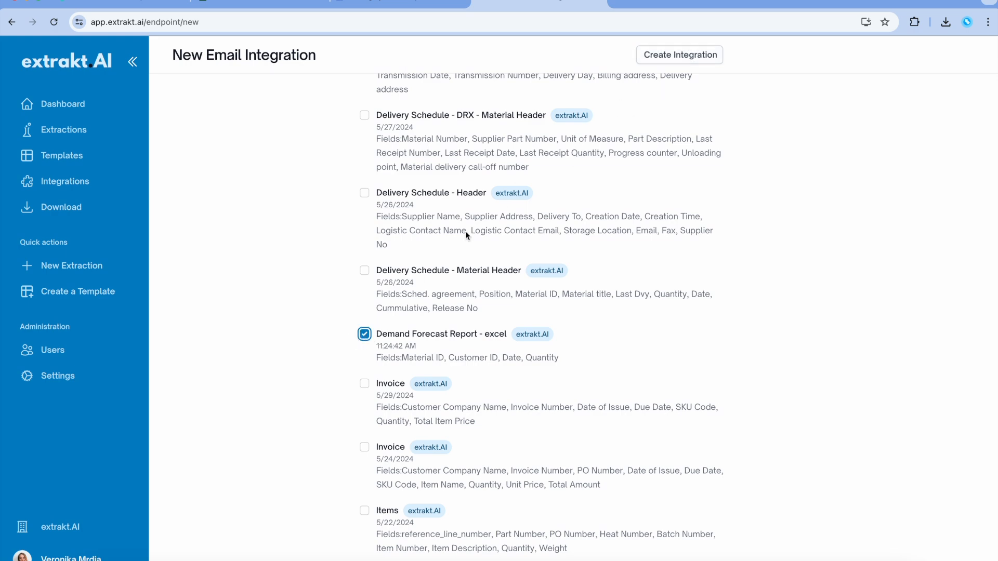
Step: Check the Result Email settings and create the integration
{"action": "scroll", "coordinate": [466, 235], "scroll_direction": "up", "scroll_amount": 15}
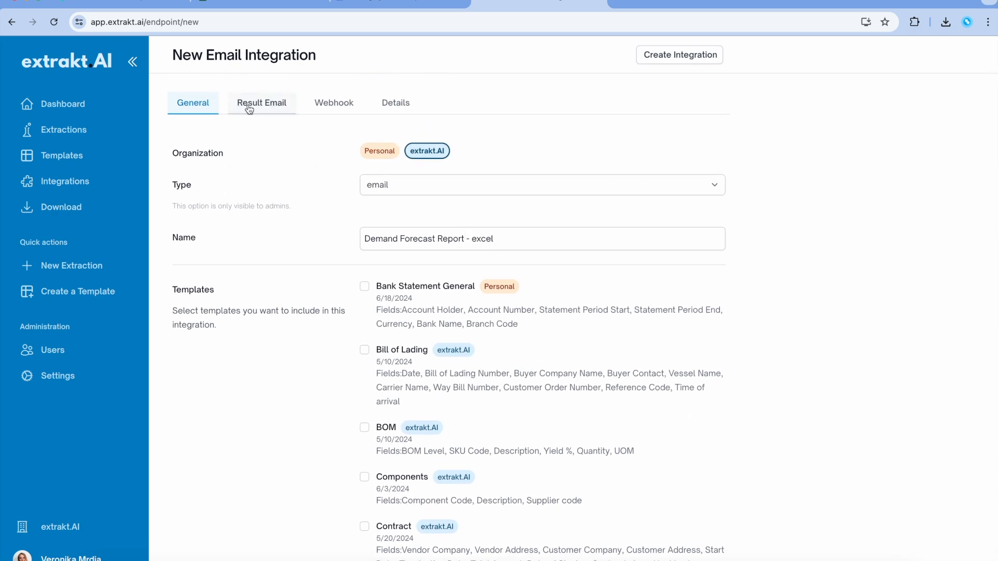
{"action": "left_click", "coordinate": [249, 109]}
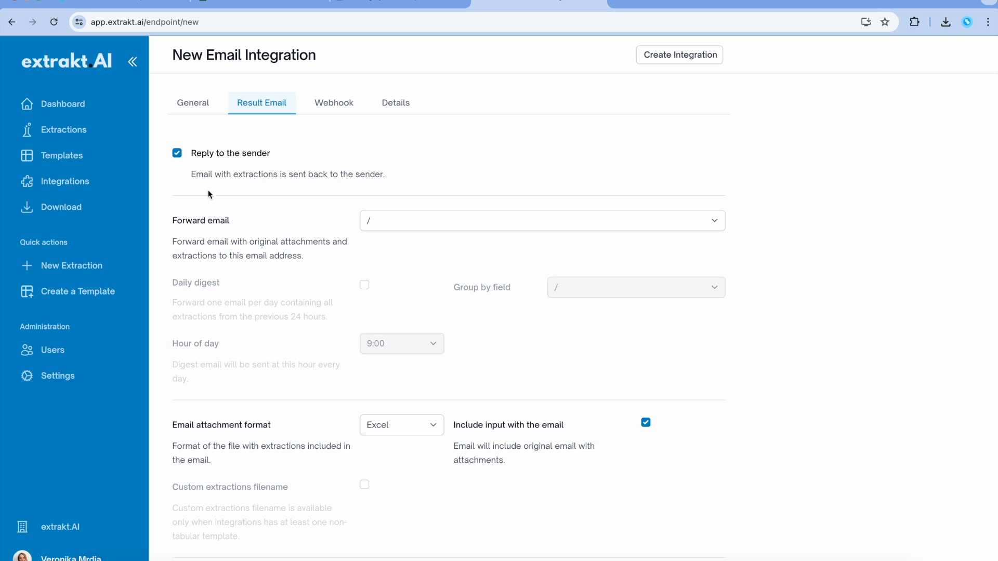
{"action": "scroll", "coordinate": [229, 208], "scroll_direction": "down", "scroll_amount": 1}
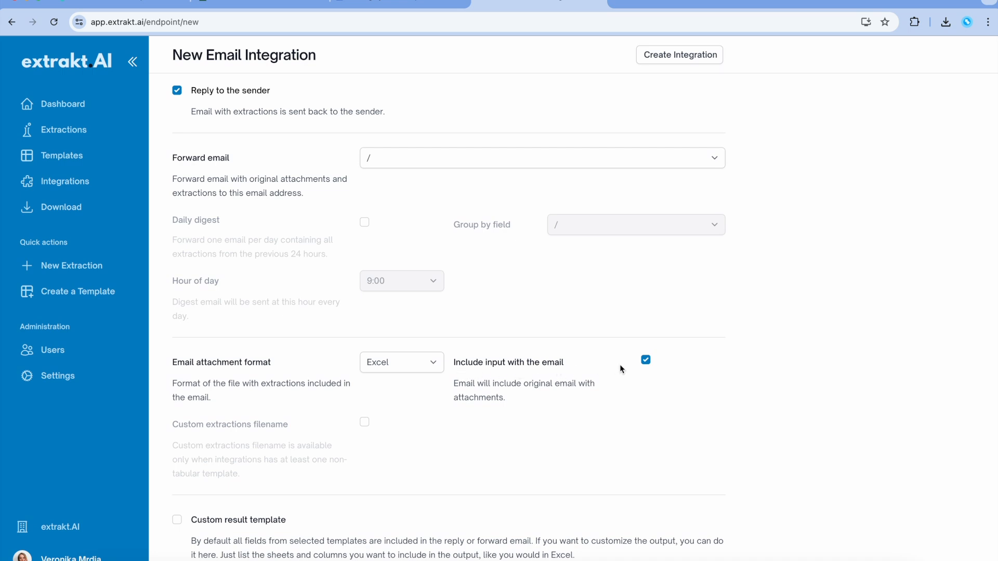
{"action": "left_click", "coordinate": [667, 57]}
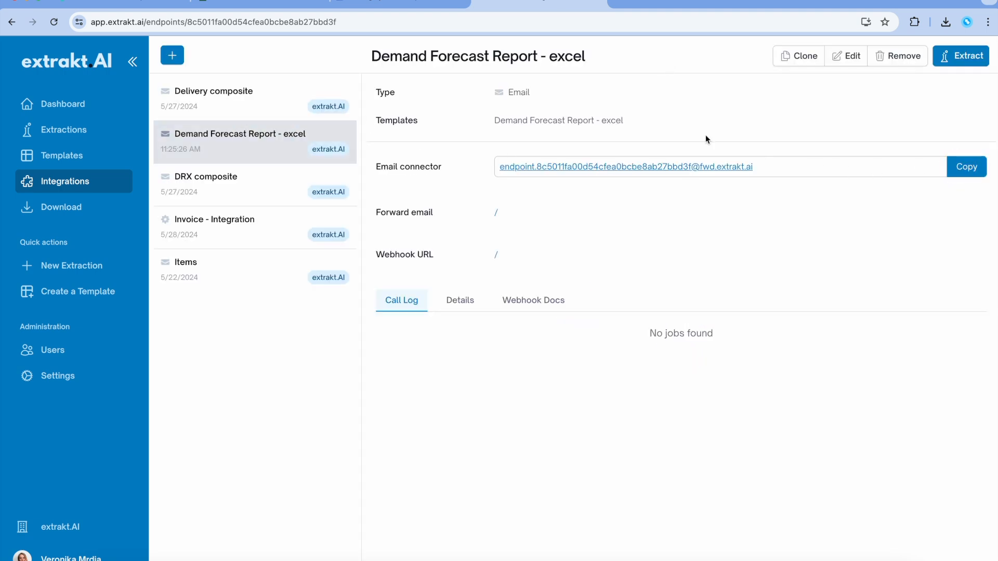
{"action": "left_click", "coordinate": [558, 20]}
Step: In Outlook web, forward the Demand forecast email to the integration's connector address
{"action": "key", "text": "Return"}
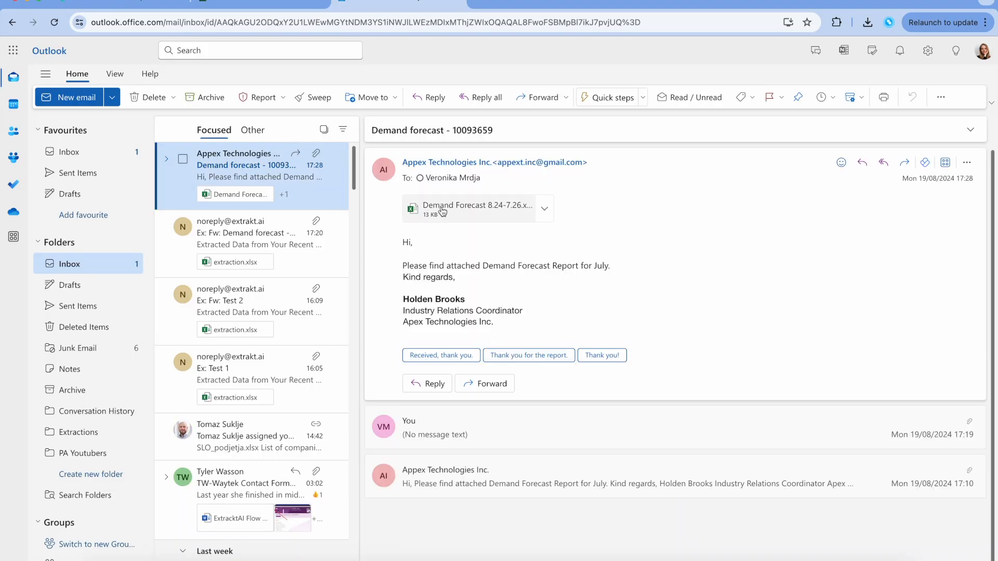
{"action": "left_click", "coordinate": [468, 208]}
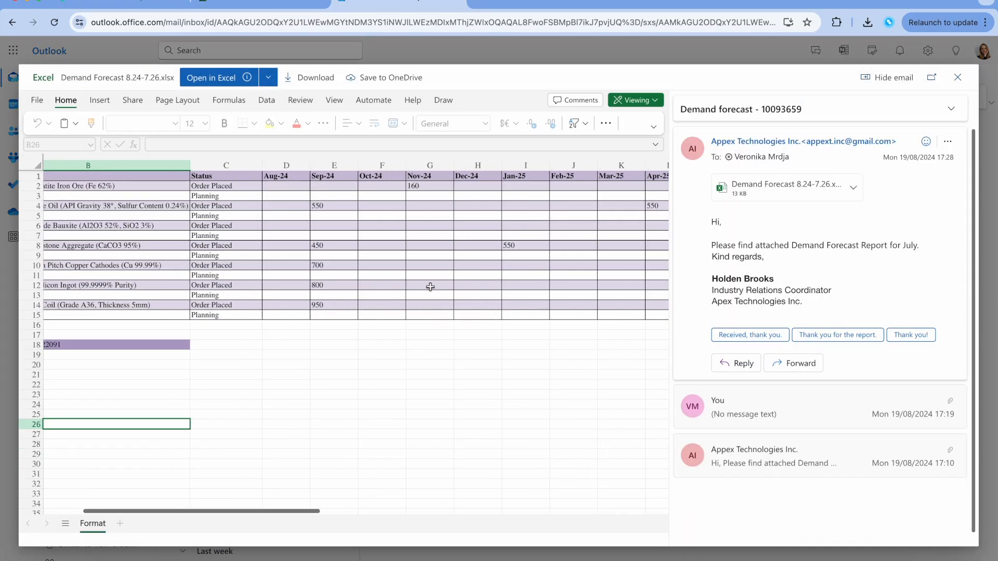
{"action": "left_click", "coordinate": [794, 363]}
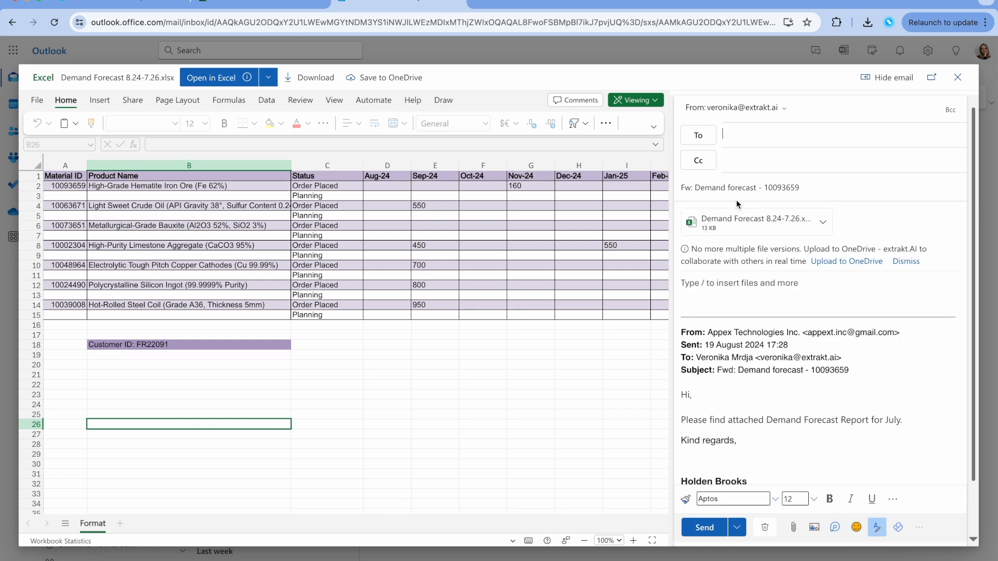
{"action": "key", "text": "super+v"}
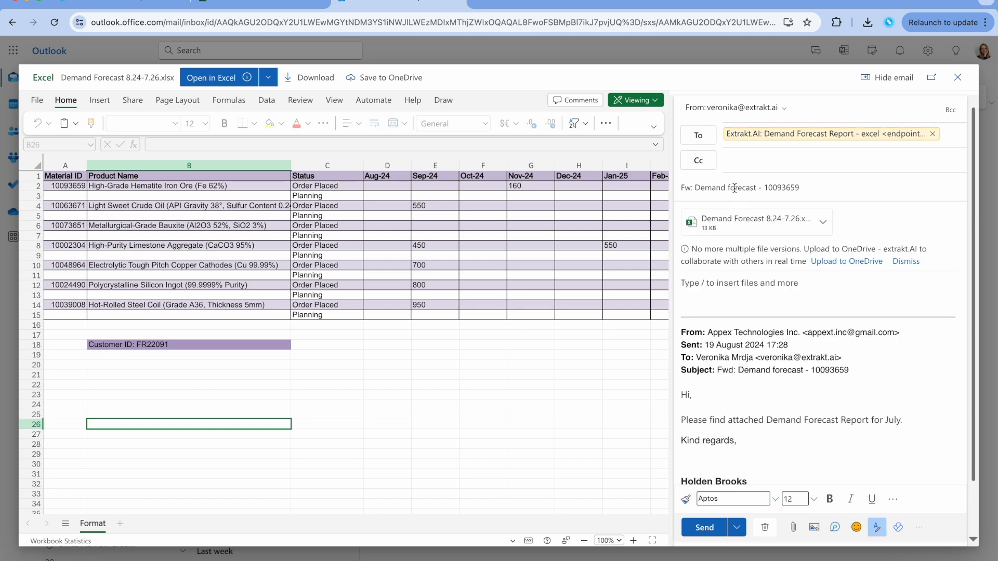
{"action": "left_click", "coordinate": [706, 527]}
Step: Open extrakt.AI's reply and preview the returned extraction.xlsx attachment
{"action": "left_click", "coordinate": [958, 78]}
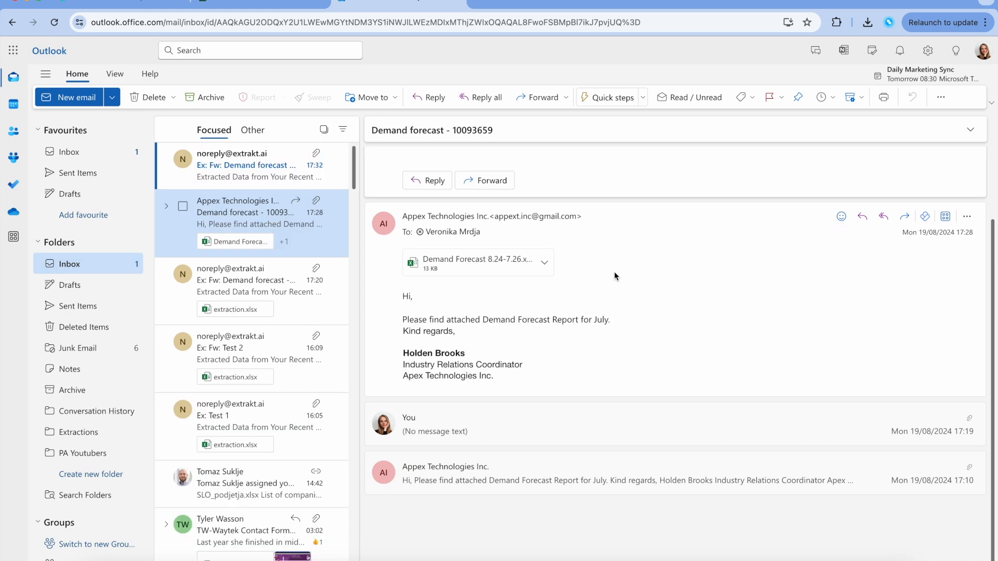
{"action": "left_click", "coordinate": [306, 185]}
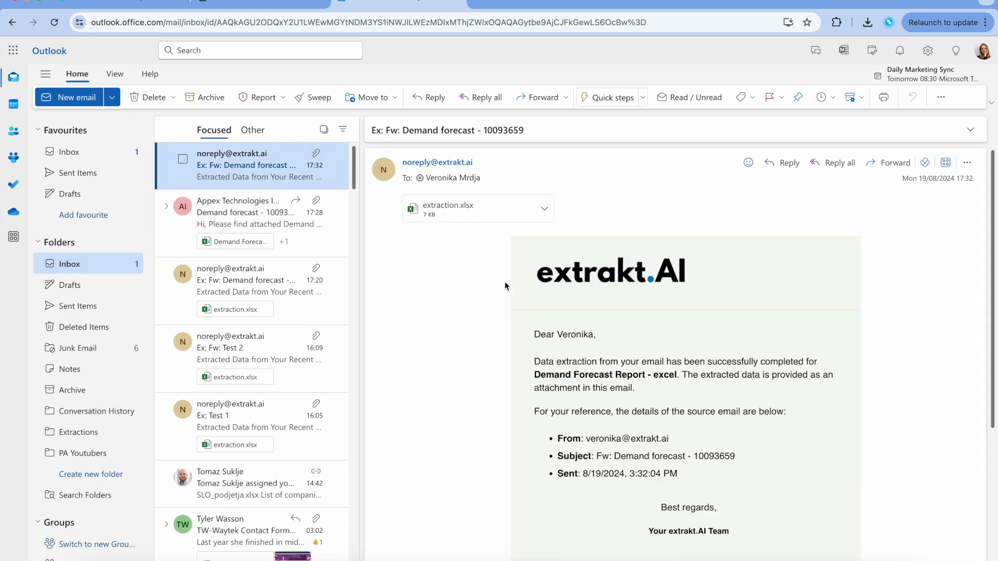
{"action": "scroll", "coordinate": [506, 286], "scroll_direction": "down", "scroll_amount": 2}
{"action": "scroll", "coordinate": [507, 288], "scroll_direction": "up", "scroll_amount": 2}
{"action": "left_click", "coordinate": [463, 198]}
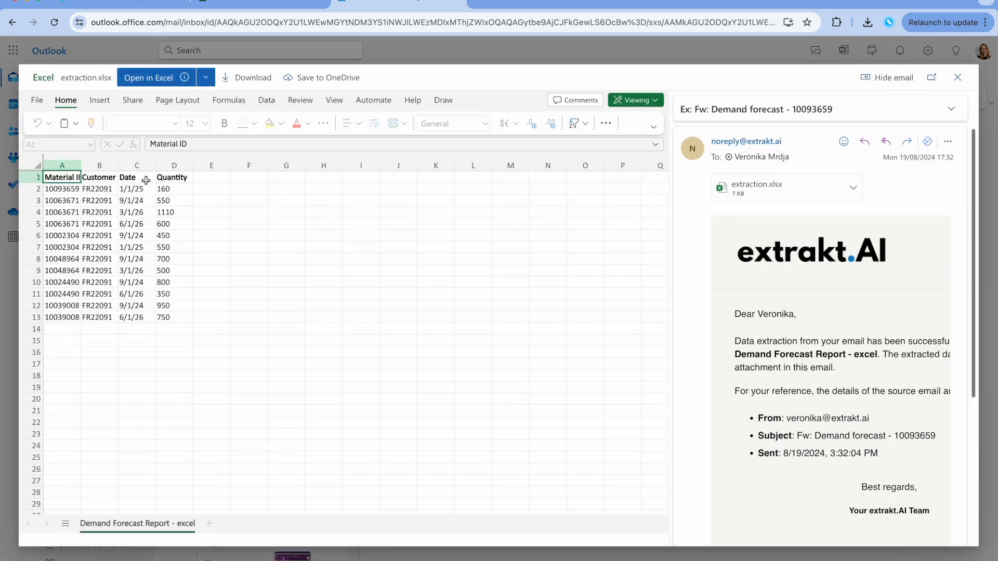
{"action": "left_click", "coordinate": [134, 4]}
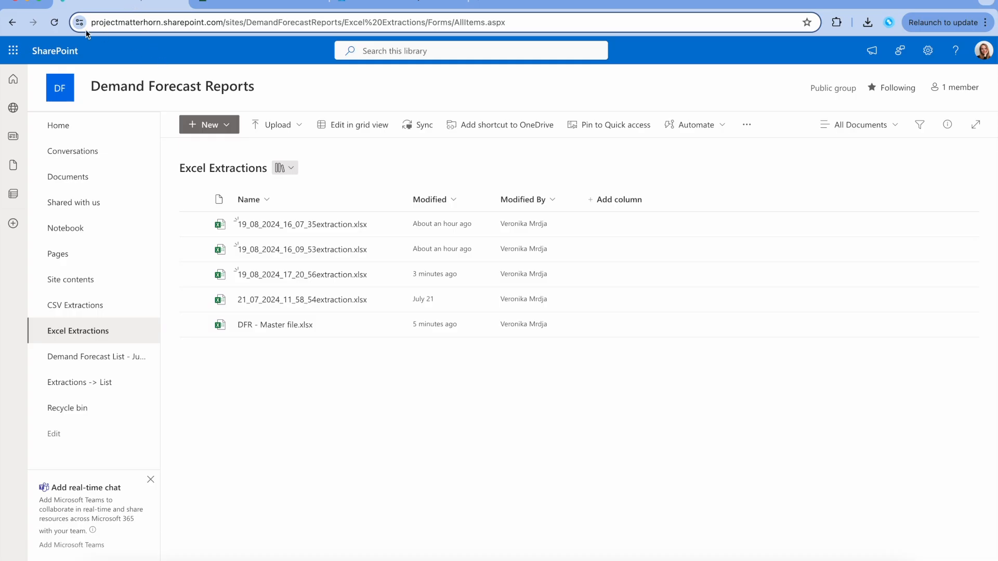
Step: Reload the Excel Extractions library and open 19_08_2024_17_32_58extraction.xlsx
{"action": "left_click", "coordinate": [55, 23]}
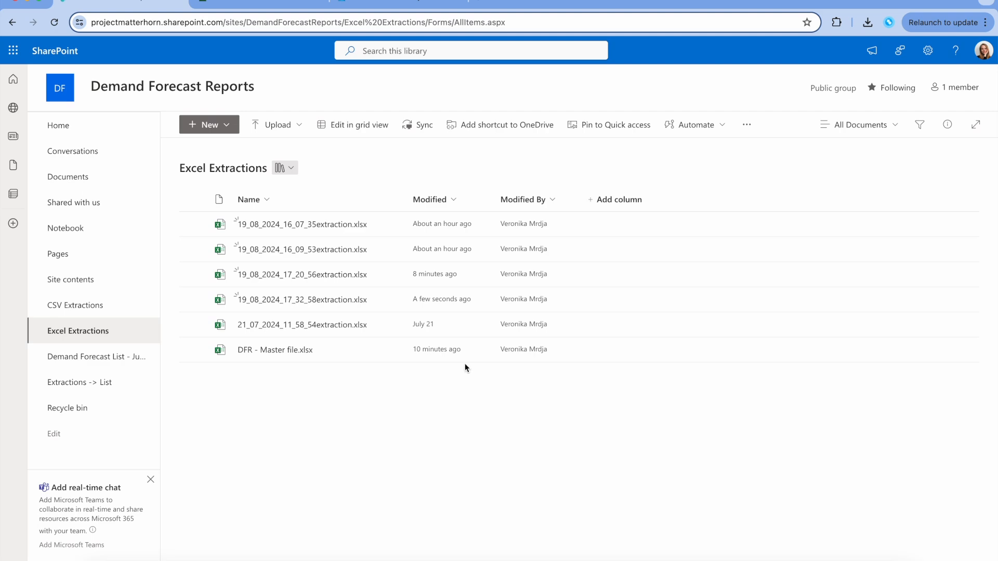
{"action": "left_click", "coordinate": [317, 302]}
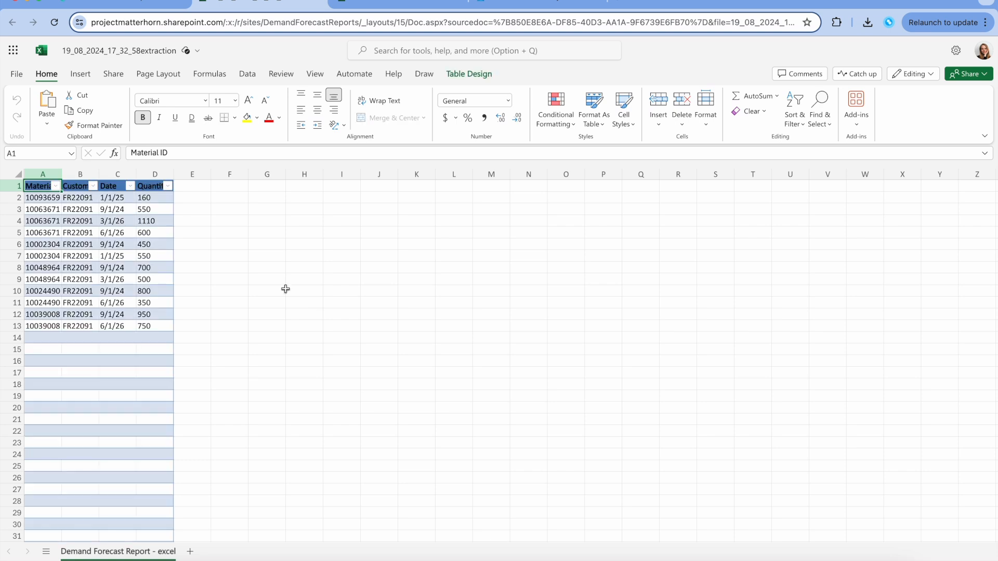
Step: Compare the extraction's last row 13 with DFR - Master file row 22, ending 10039008, quantity 750
{"action": "scroll", "coordinate": [285, 290], "scroll_direction": "down", "scroll_amount": 5}
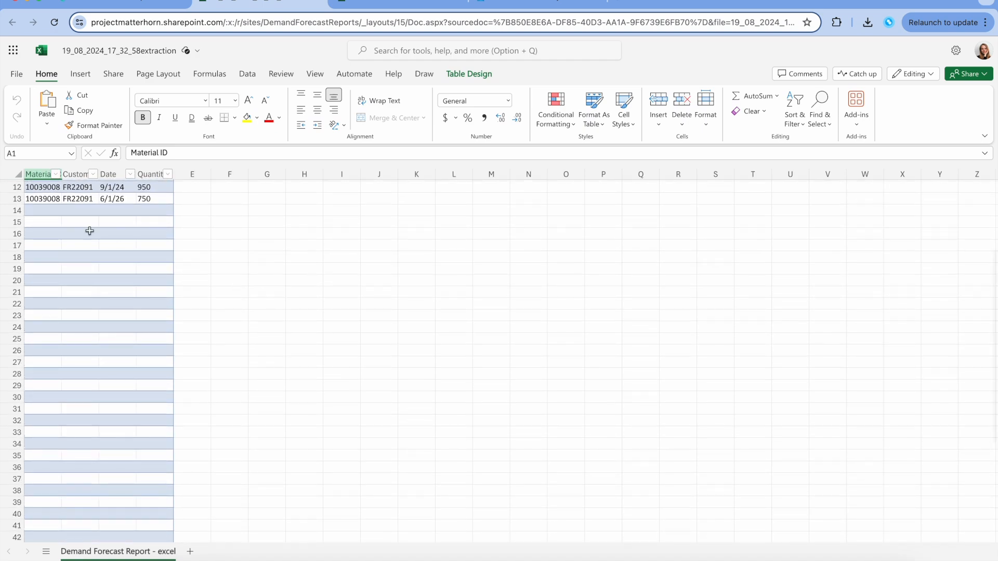
{"action": "scroll", "coordinate": [89, 305], "scroll_direction": "down", "scroll_amount": 3}
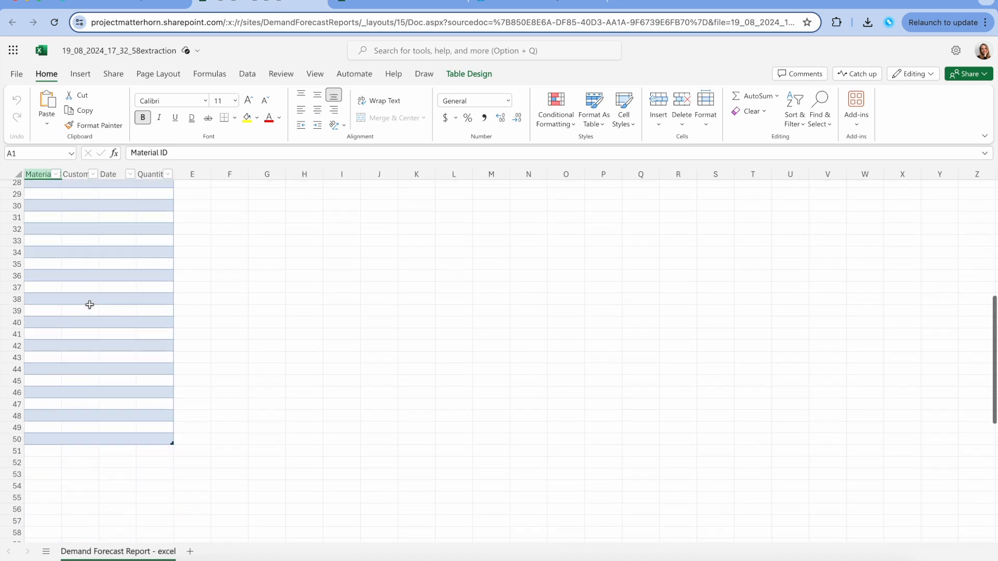
{"action": "scroll", "coordinate": [89, 305], "scroll_direction": "up", "scroll_amount": 8}
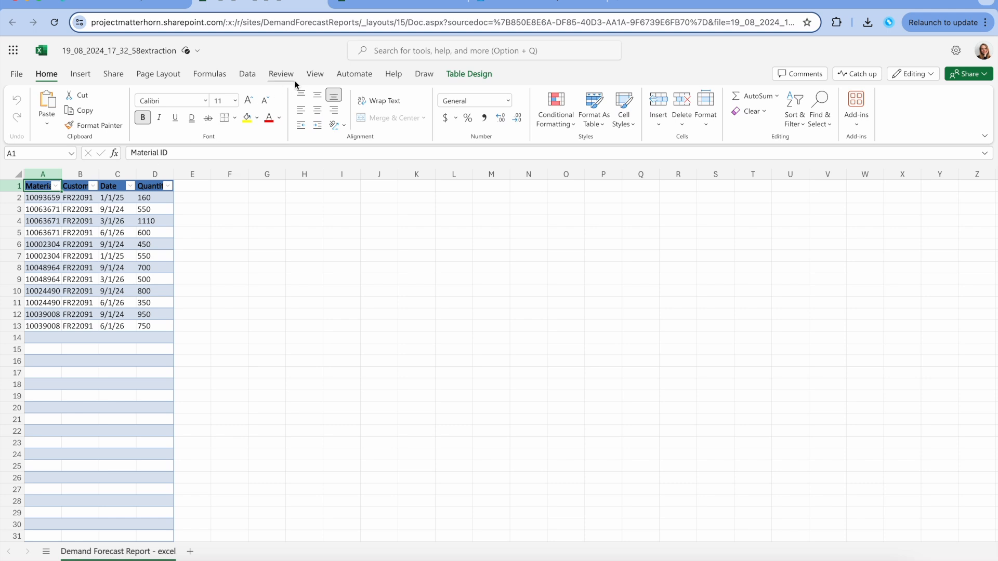
{"action": "left_click", "coordinate": [386, 6]}
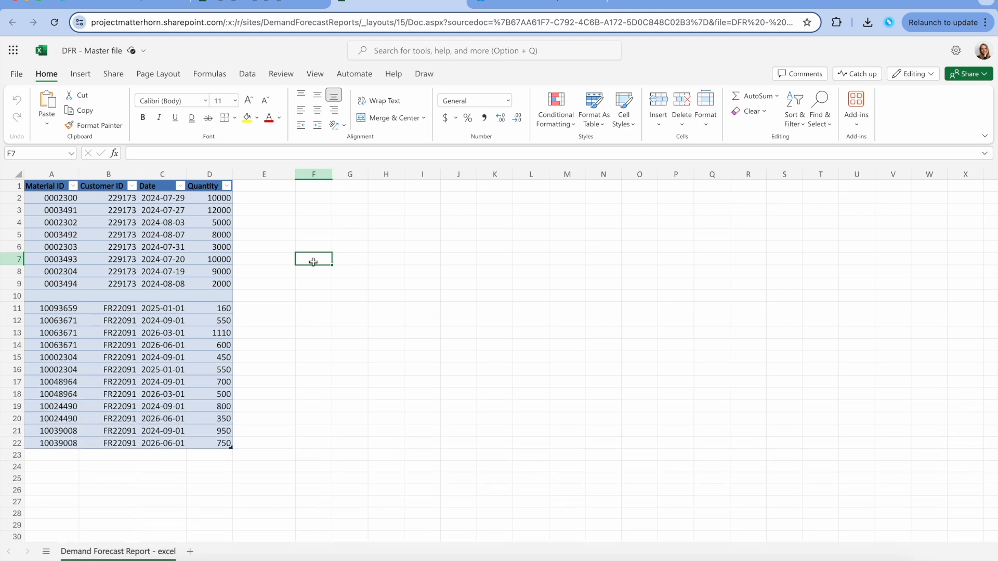
{"action": "left_click", "coordinate": [268, 7]}
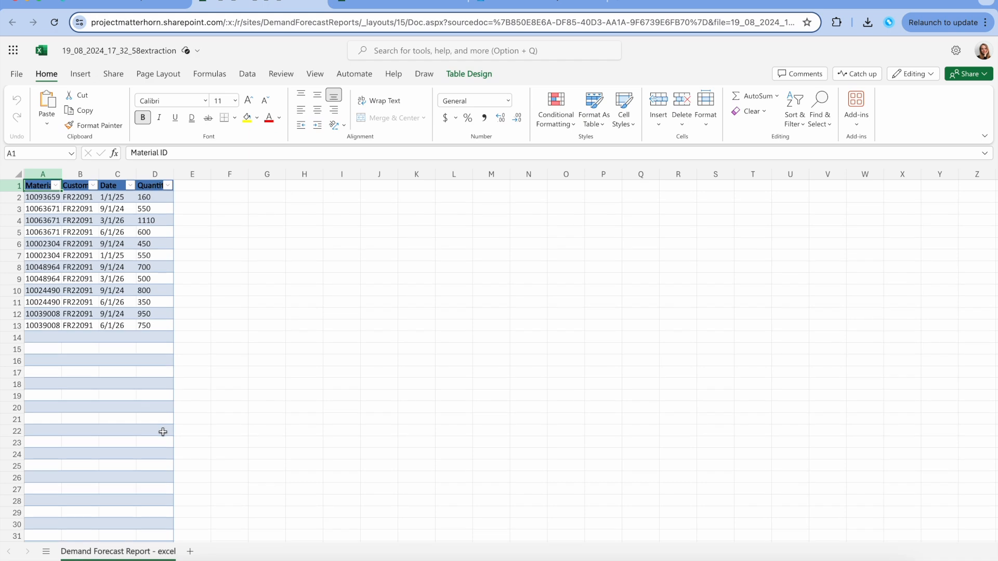
{"action": "left_click_drag", "start_coordinate": [27, 326], "coordinate": [156, 328]}
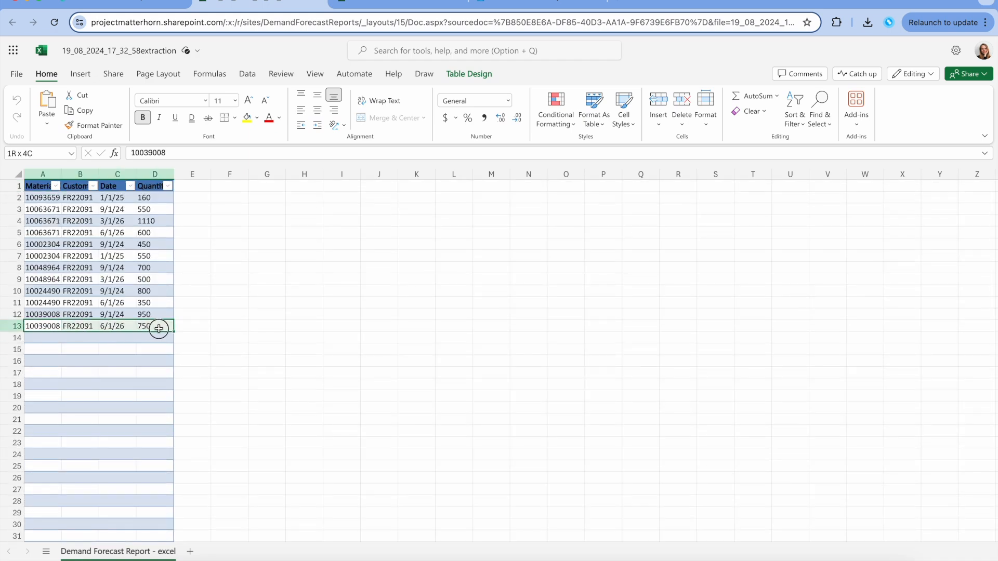
{"action": "left_click", "coordinate": [396, 6]}
{"action": "left_click_drag", "start_coordinate": [57, 443], "coordinate": [229, 443]}
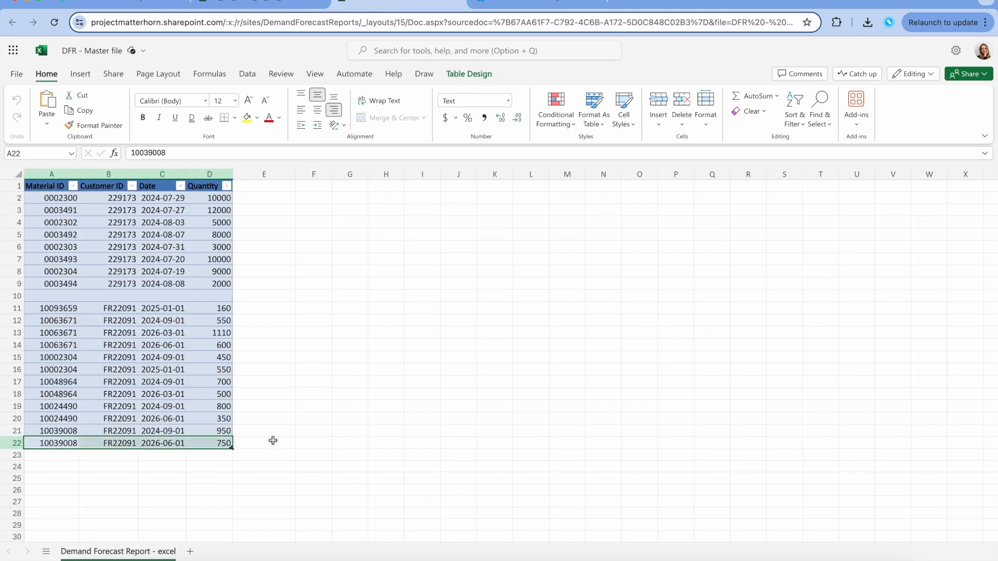